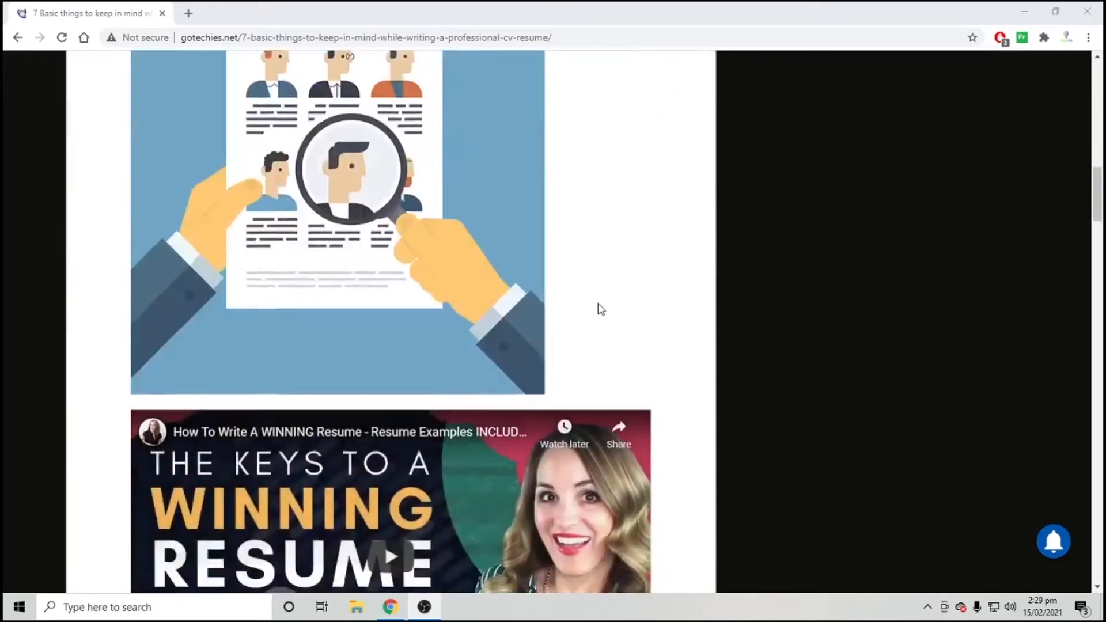
scroll(348, 296, "down", 20)
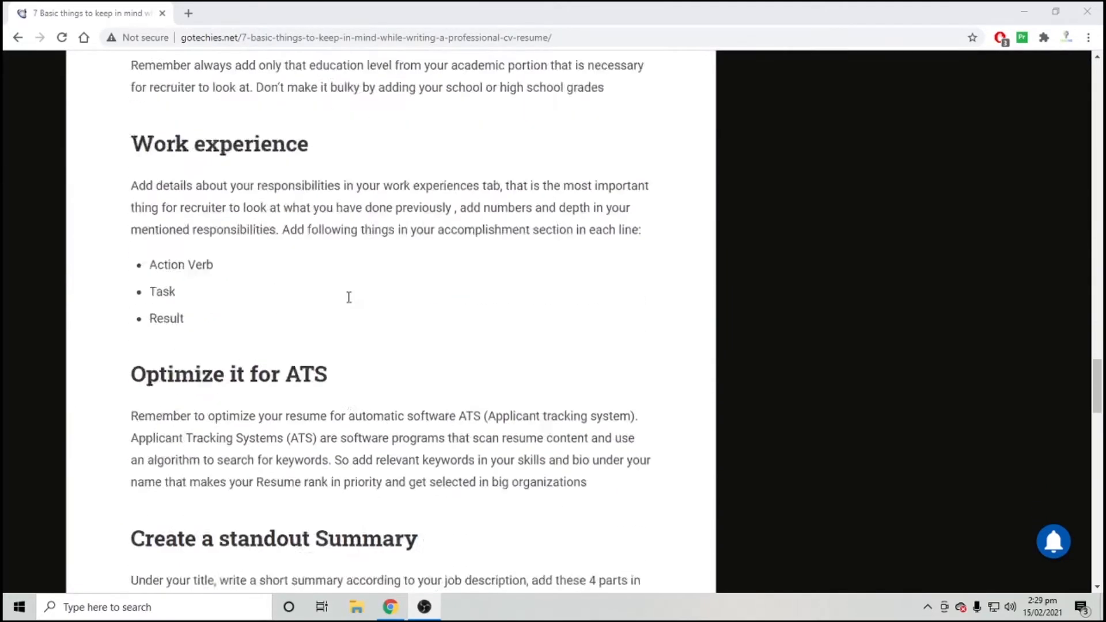
Open Download Template 3 from the end of the gotechies CV-writing article.
scroll(345, 271, "up", 2)
scroll(273, 260, "up", 1)
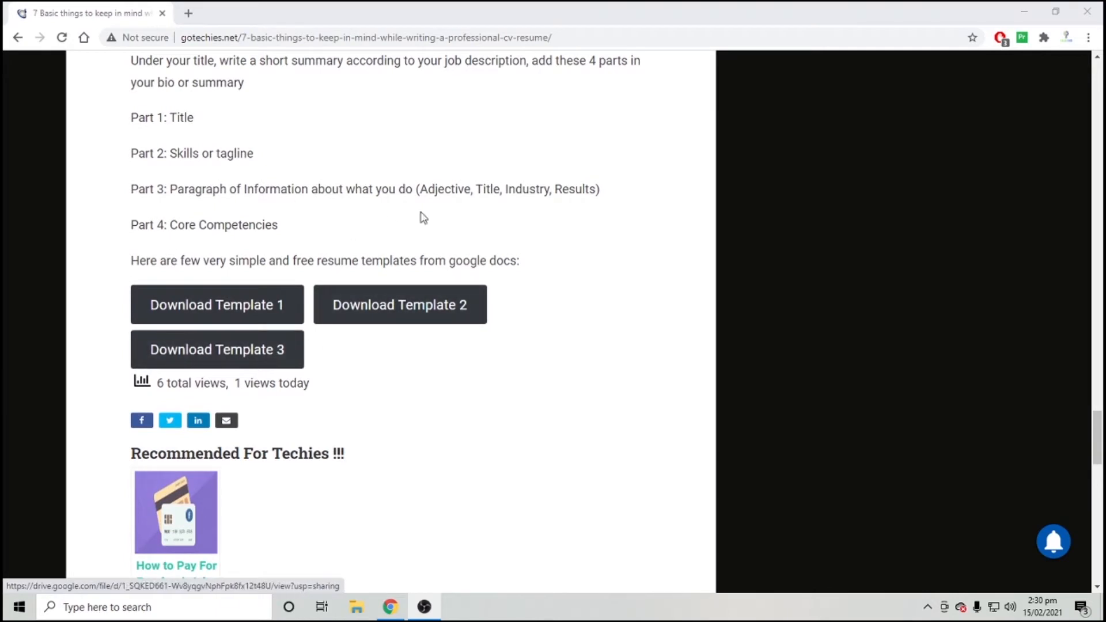
left_click(244, 353)
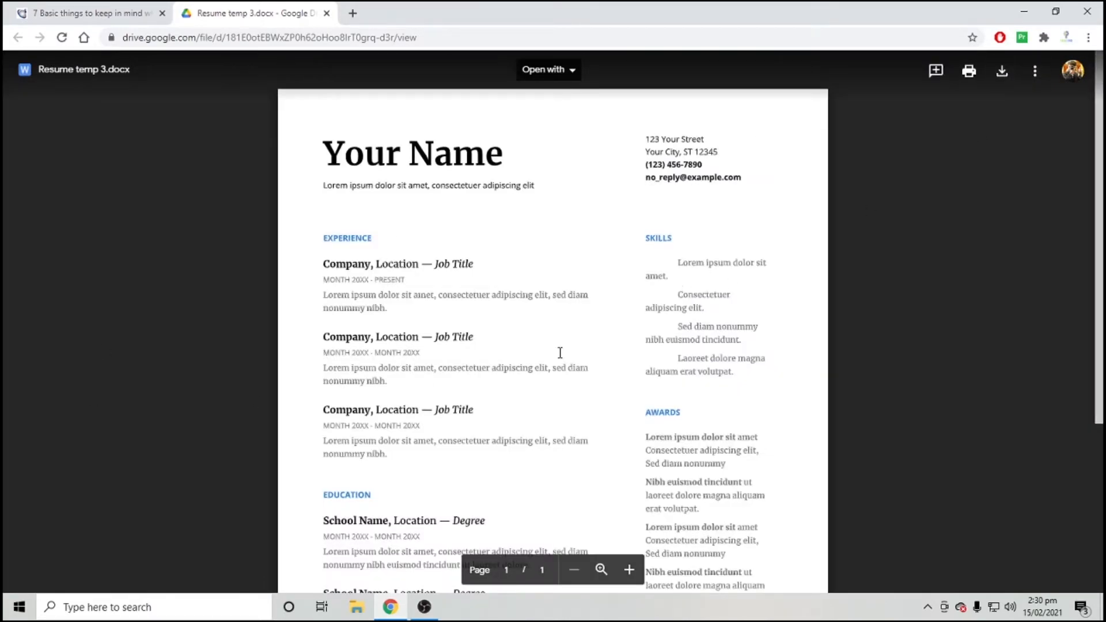
Download Resume temp 3.docx from the Drive preview and enable editing in Word.
scroll(560, 352, "down", 4)
scroll(560, 353, "up", 4)
left_click(1002, 72)
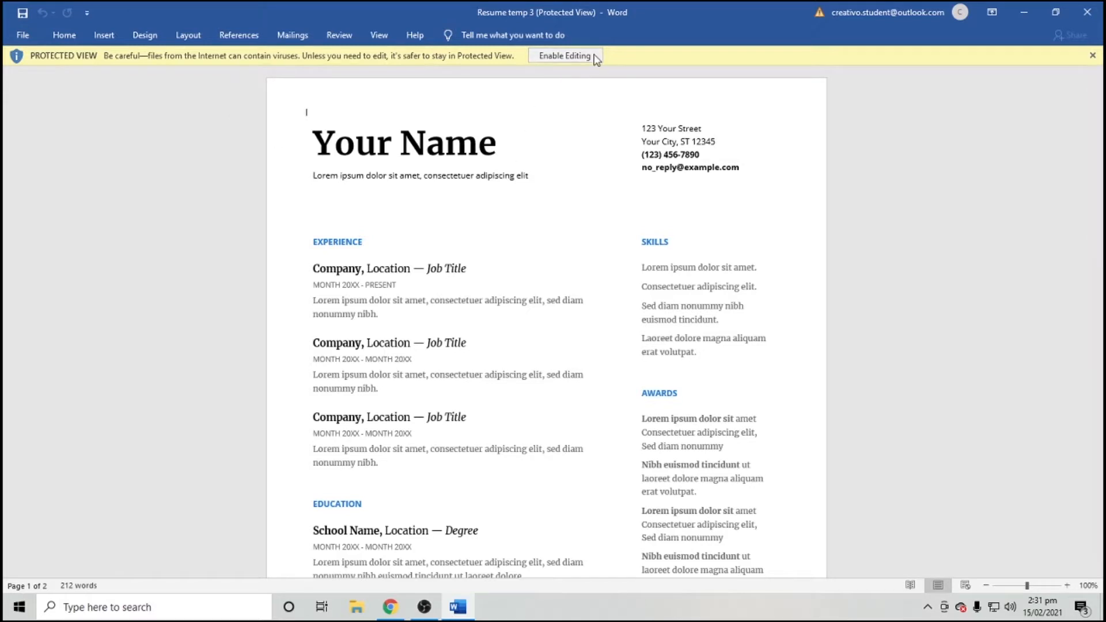
left_click(541, 56)
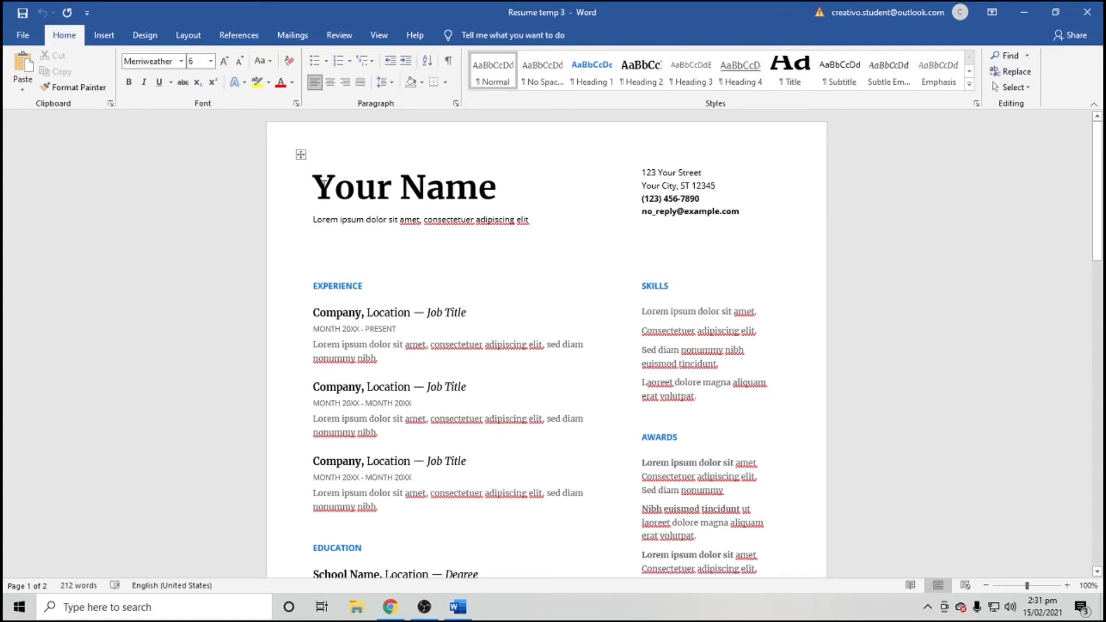
Put the candidate's full name in the heading and tagline 'Electronic Engineer with .........................'.
left_click_drag(312, 187, 505, 188)
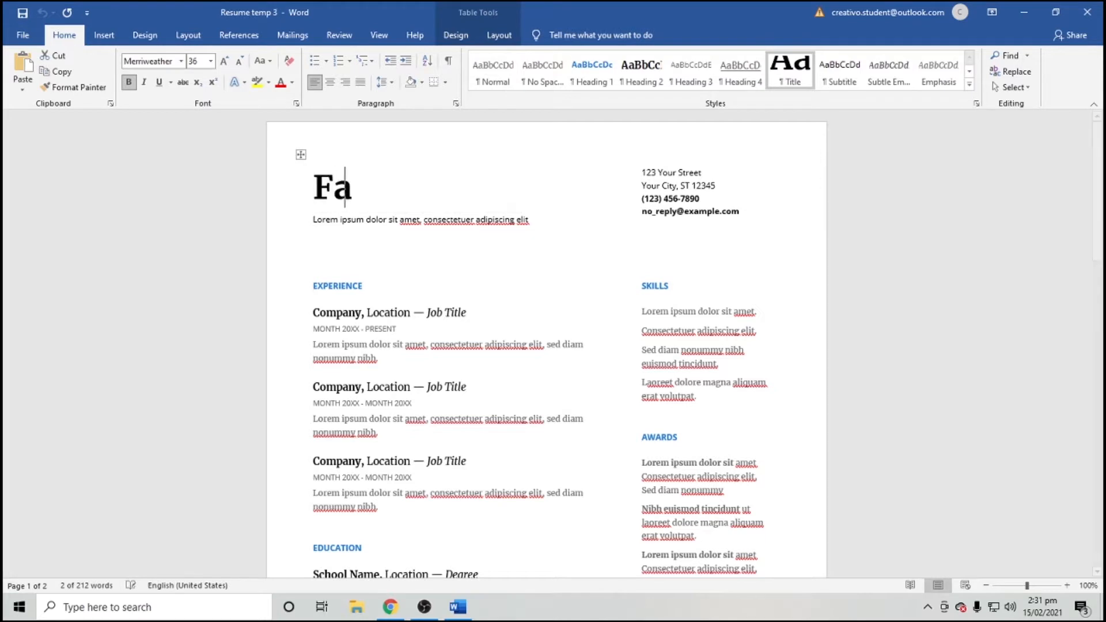
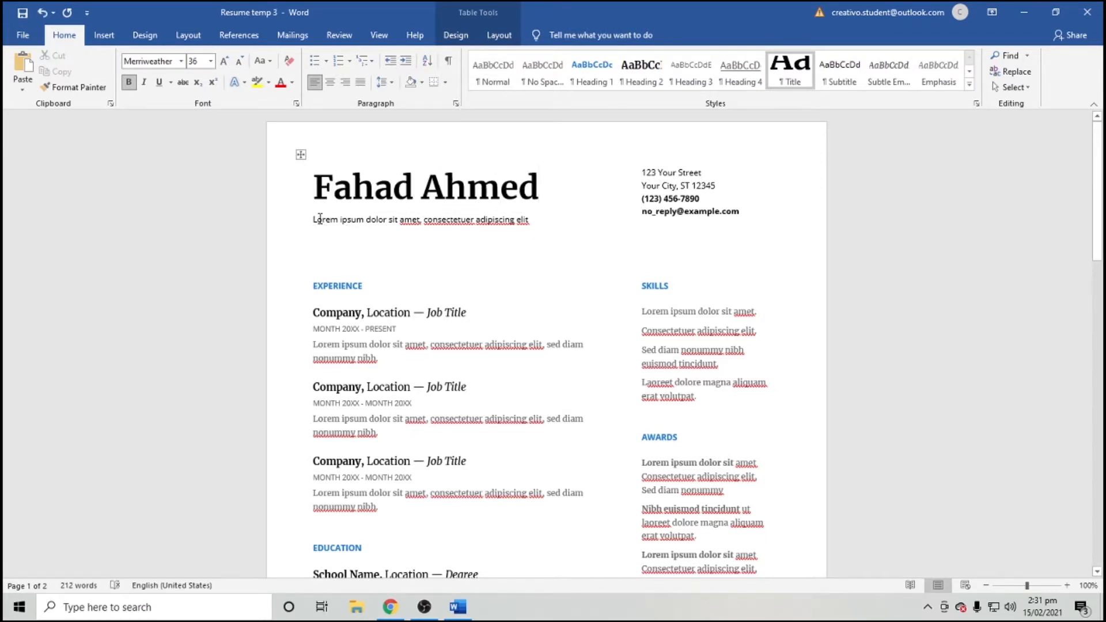
left_click_drag(314, 219, 531, 229)
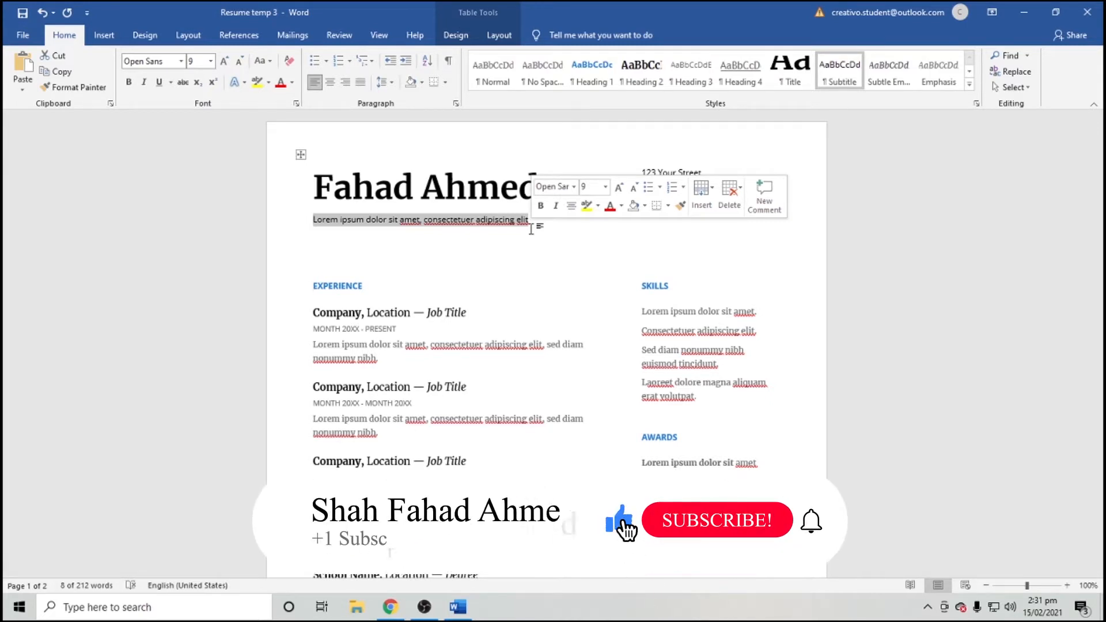
type("Electronic Engineer |")
key("BackSpace")
type("| Electro")
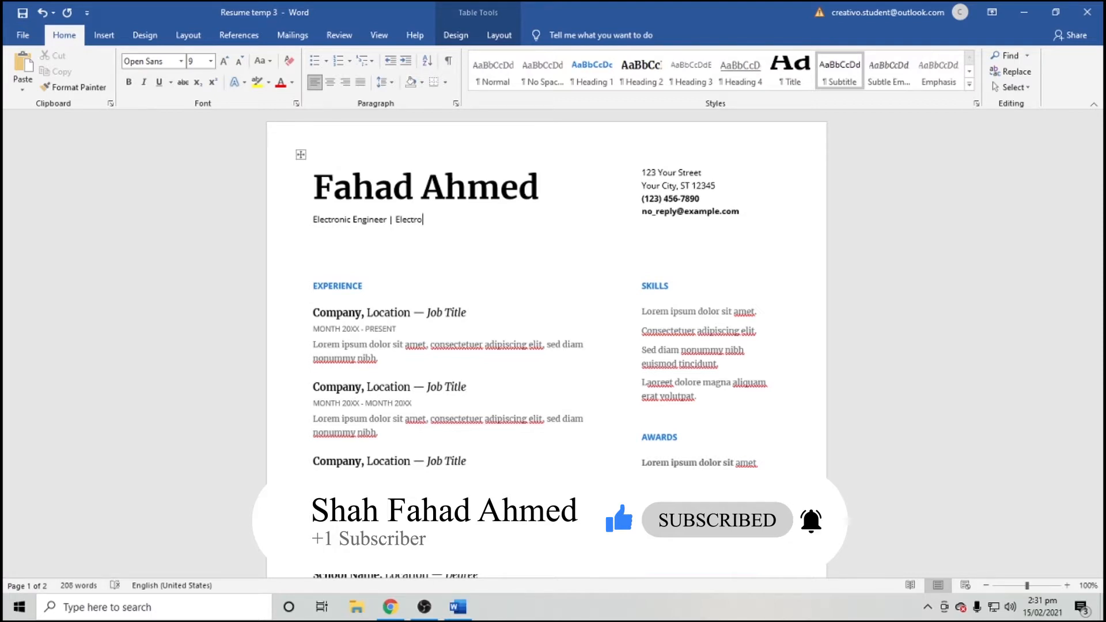
key("BackSpace")
key("BackSpace")
key("BackSpace")
key("BackSpace")
key("BackSpace")
key("BackSpace")
key("BackSpace")
key("BackSpace")
key("BackSpace")
key("BackSpace")
type("with 4+ experience as as")
key("BackSpace")
key("BackSpace")
key("BackSpace")
key("BackSpace")
key("BackSpace")
key("BackSpace")
key("BackSpace")
key("BackSpace")
key("BackSpace")
key("BackSpace")
key("BackSpace")
key("BackSpace")
key("BackSpace")
key("BackSpace")
key("BackSpace")
key("BackSpace")
key("BackSpace")
key("BackSpace")
key("BackSpace")
key("BackSpace")
type("with .........................")
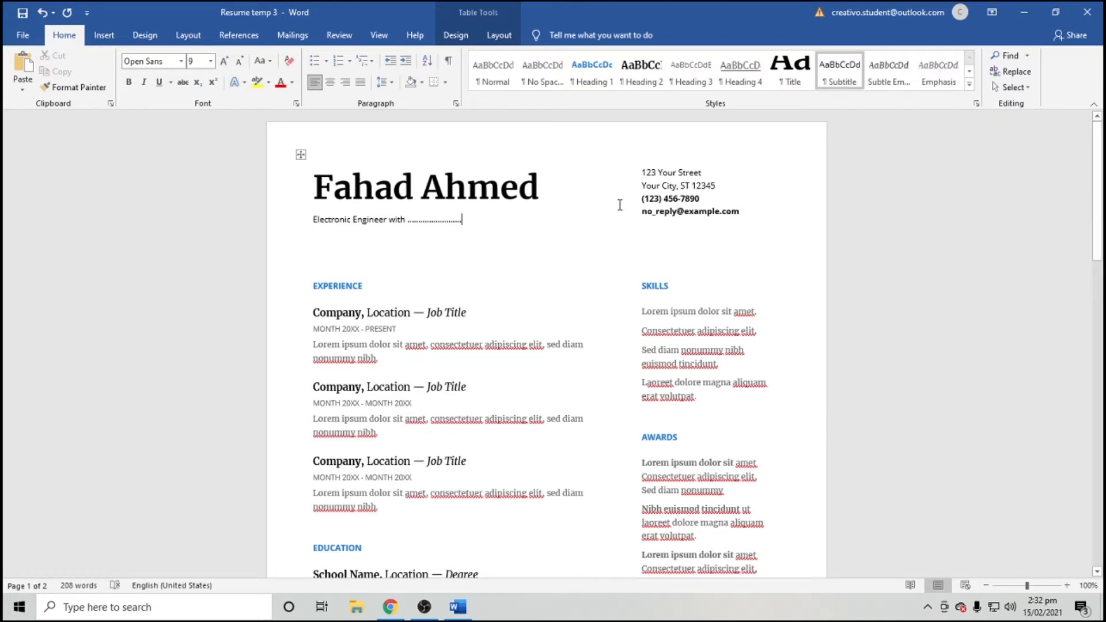
Replace the two placeholder address lines with the candidate's street and city.
left_click_drag(643, 173, 646, 174)
left_click(646, 173)
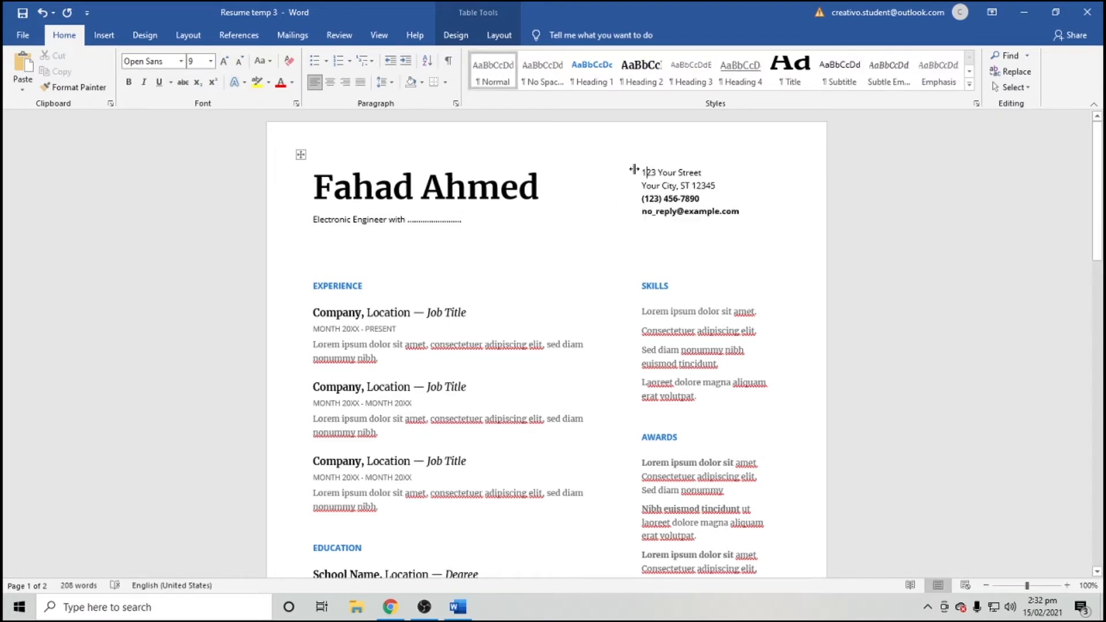
left_click_drag(645, 172, 714, 186)
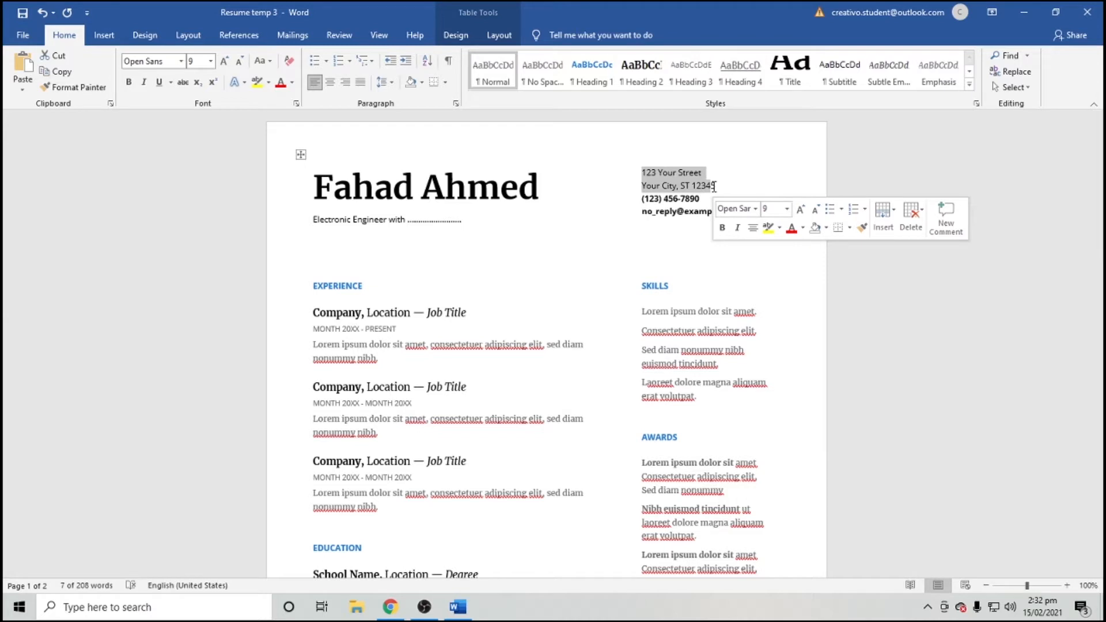
key("BackSpace")
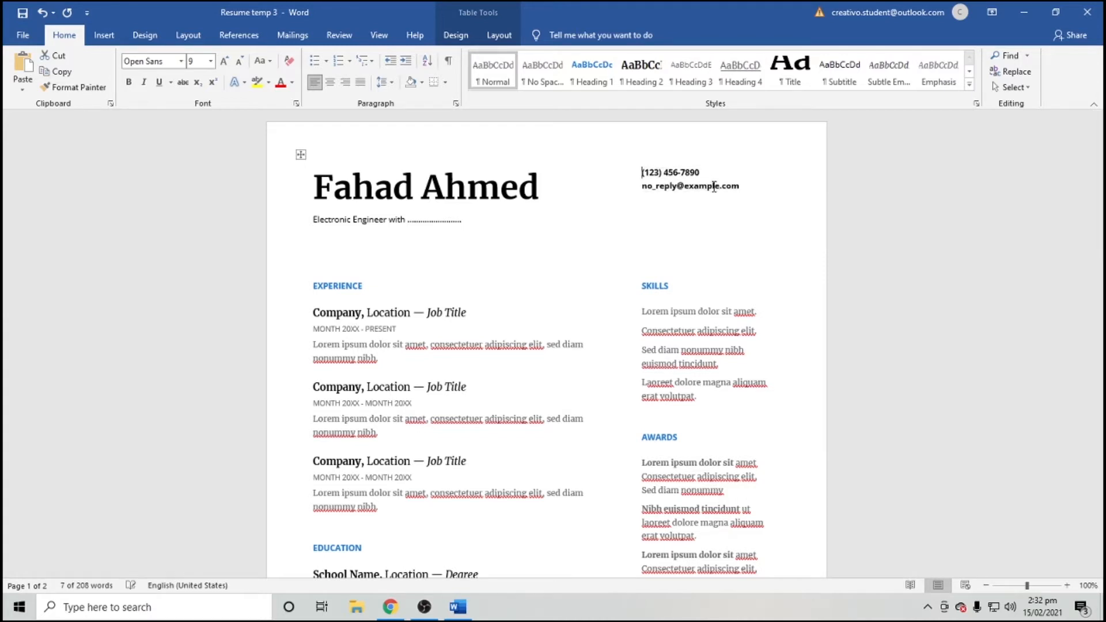
key("Return")
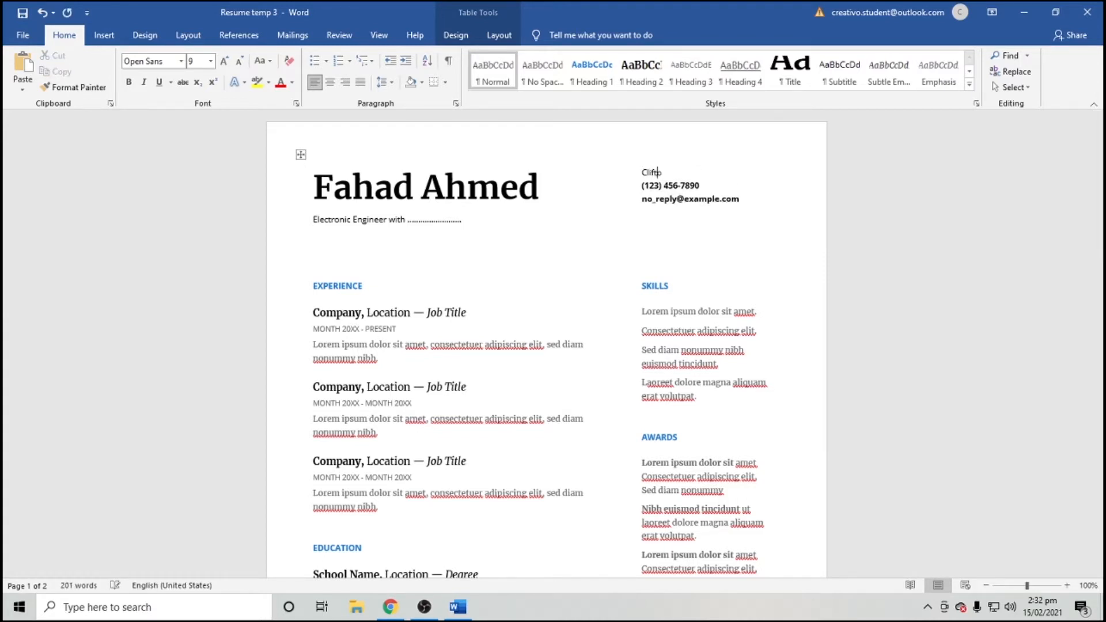
Replace the placeholder phone number with the candidate's own number.
left_click(700, 186)
key("BackSpace")
key("BackSpace")
key("BackSpace")
key("BackSpace")
key("BackSpace")
key("BackSpace")
key("BackSpace")
key("BackSpace")
key("BackSpace")
key("BackSpace")
key("BackSpace")
key("BackSpace")
key("BackSpace")
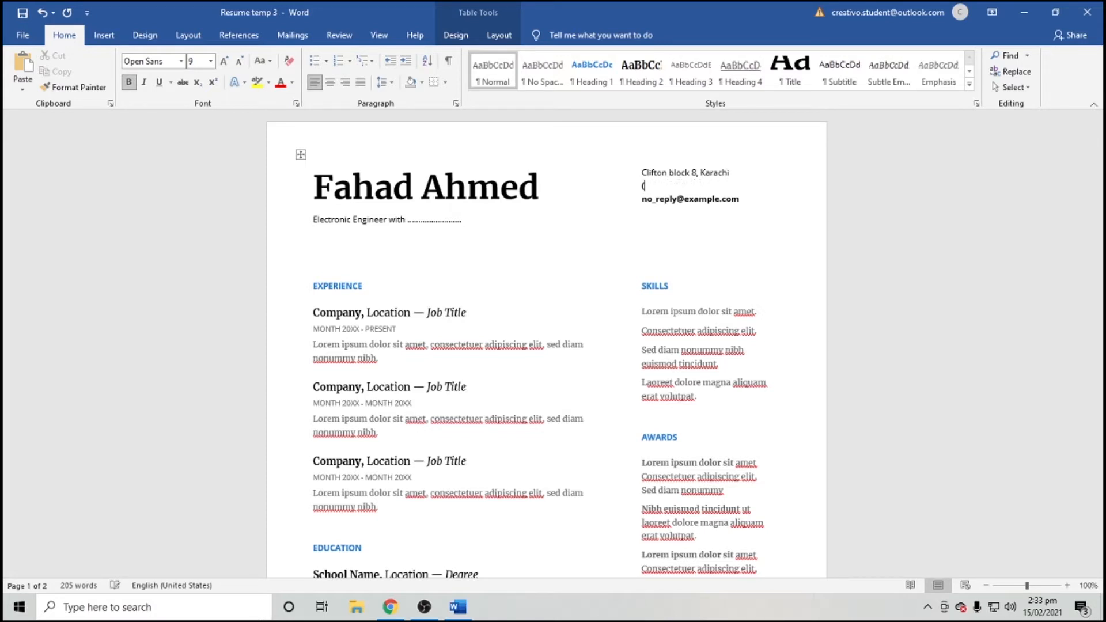
key("BackSpace")
type("+92 303 1111111")
Replace the placeholder e-mail with the candidate's new e-mail address.
key("Home")
key("shift+Right")
key("shift+Right")
key("shift+Right")
key("shift+Right")
key("shift+Right")
key("shift+Right")
key("shift+Right")
key("shift+Right")
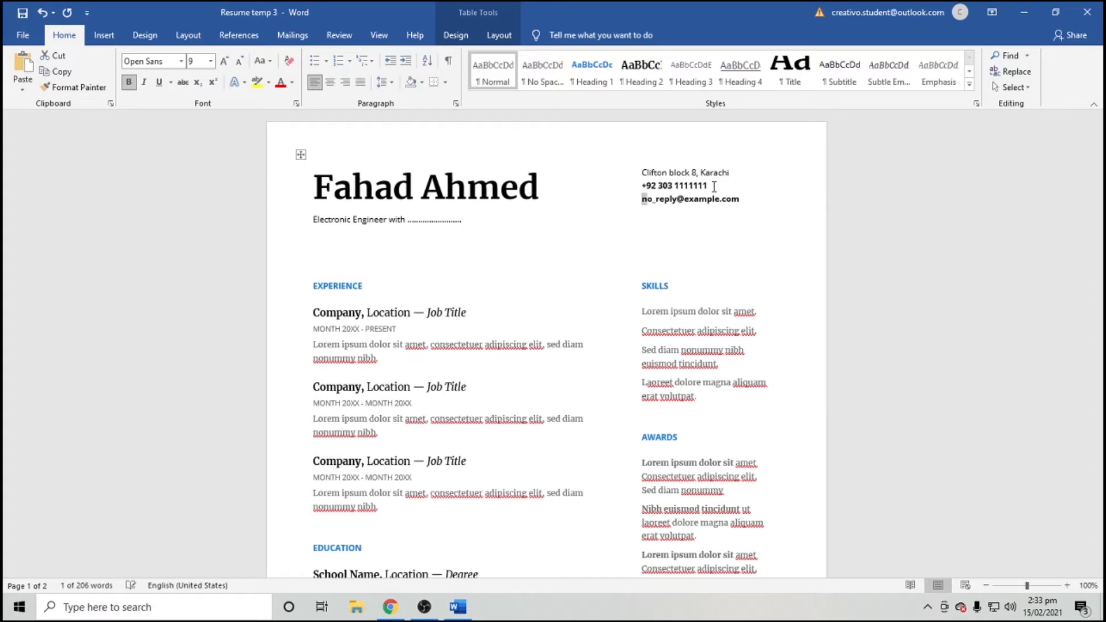
key("shift+Right")
key("shift+Right")
key("shift+Right")
key("shift+Right")
key("shift+Right")
key("shift+Right")
key("shift+Right")
key("shift+Right")
key("shift+Down")
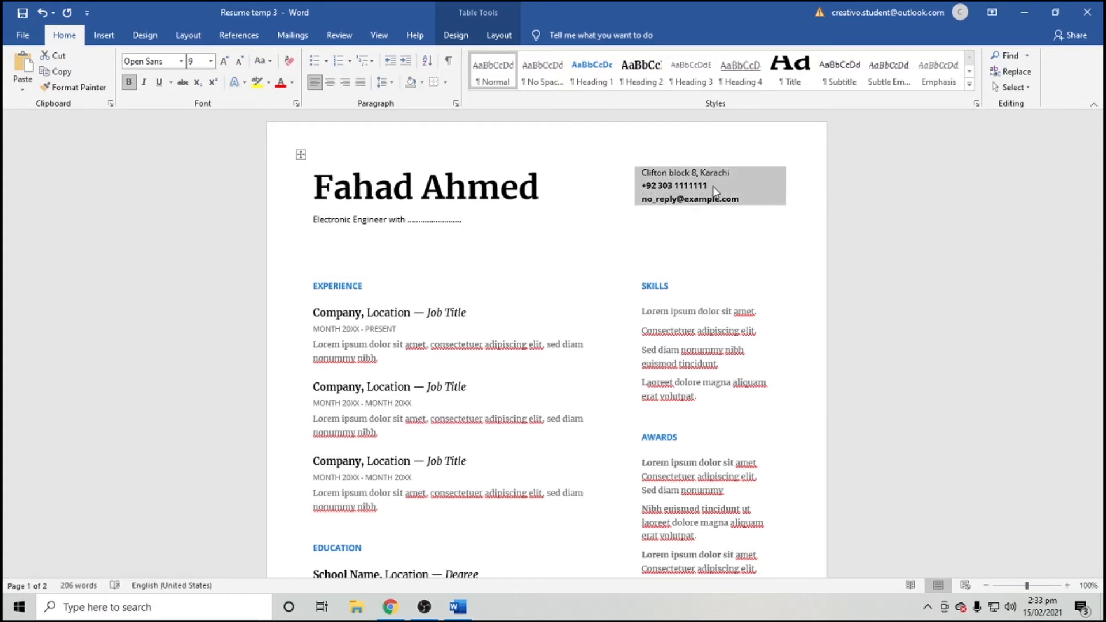
key("Up")
key("Down")
key("shift+Right")
key("shift+Right")
key("shift+Right")
key("shift+Right")
key("shift+Right")
key("shift+Right")
key("shift+Right")
key("shift+Right")
key("shift+Right")
key("shift+Right")
key("shift+Right")
key("shift+Right")
key("shift+Right")
key("shift+Right")
key("shift+Right")
key("shift+Right")
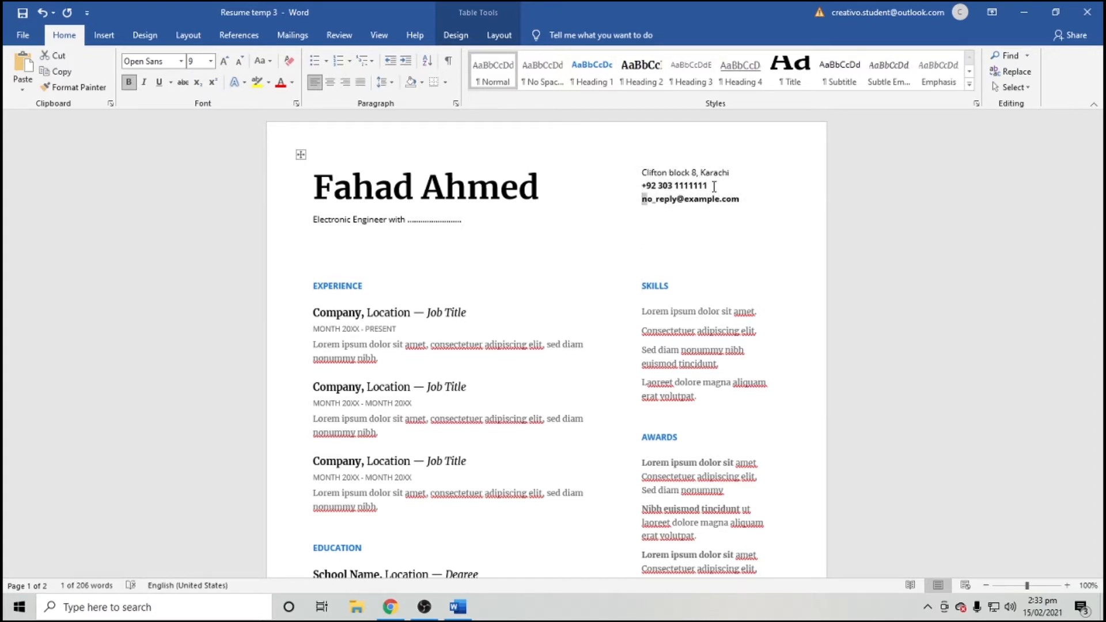
key("shift+Right")
key("shift+Right")
key("shift+Right")
key("shift+Right")
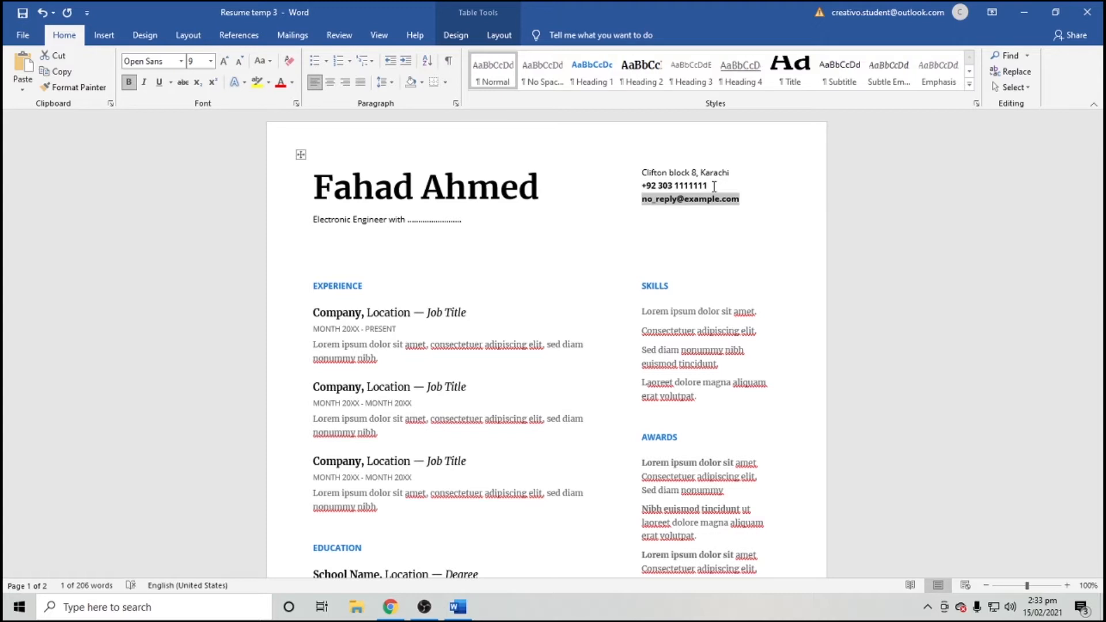
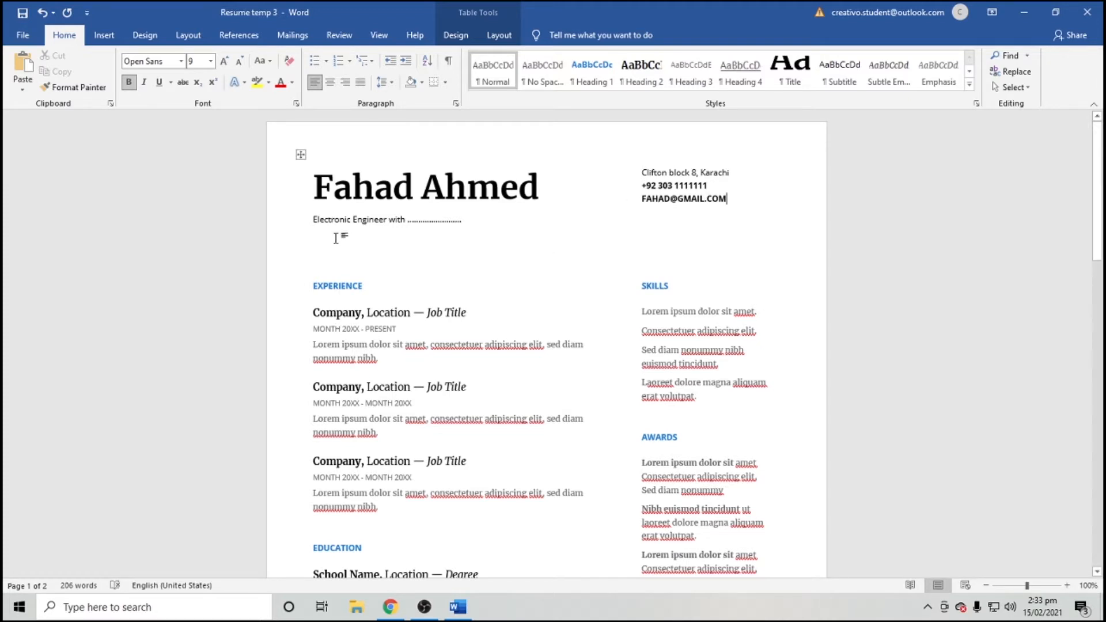
scroll(336, 238, "down", 2)
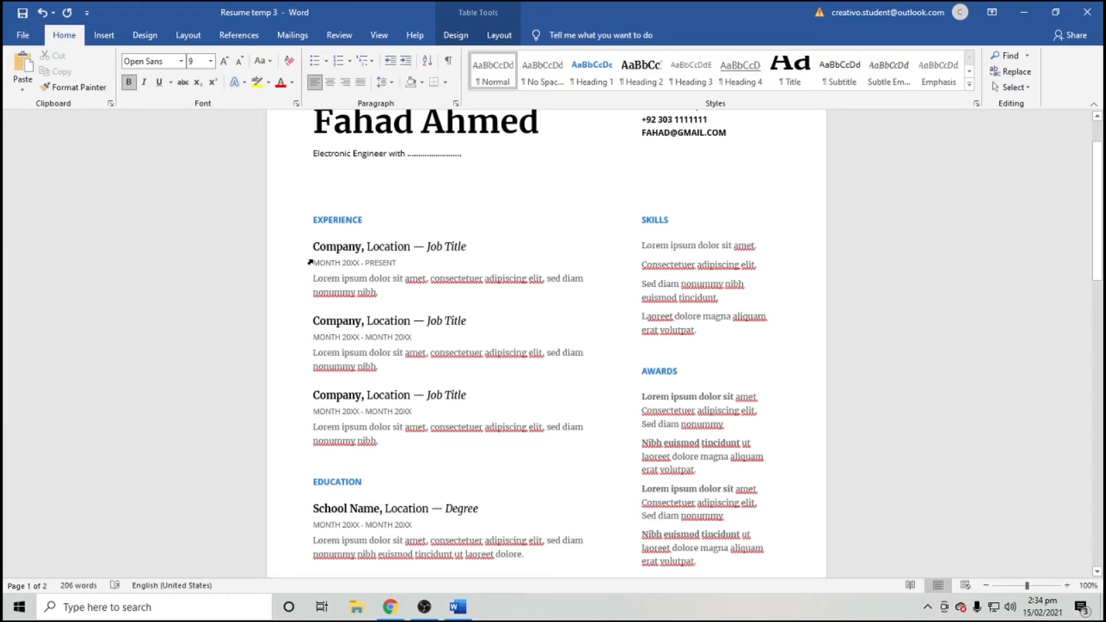
scroll(321, 288, "down", 2)
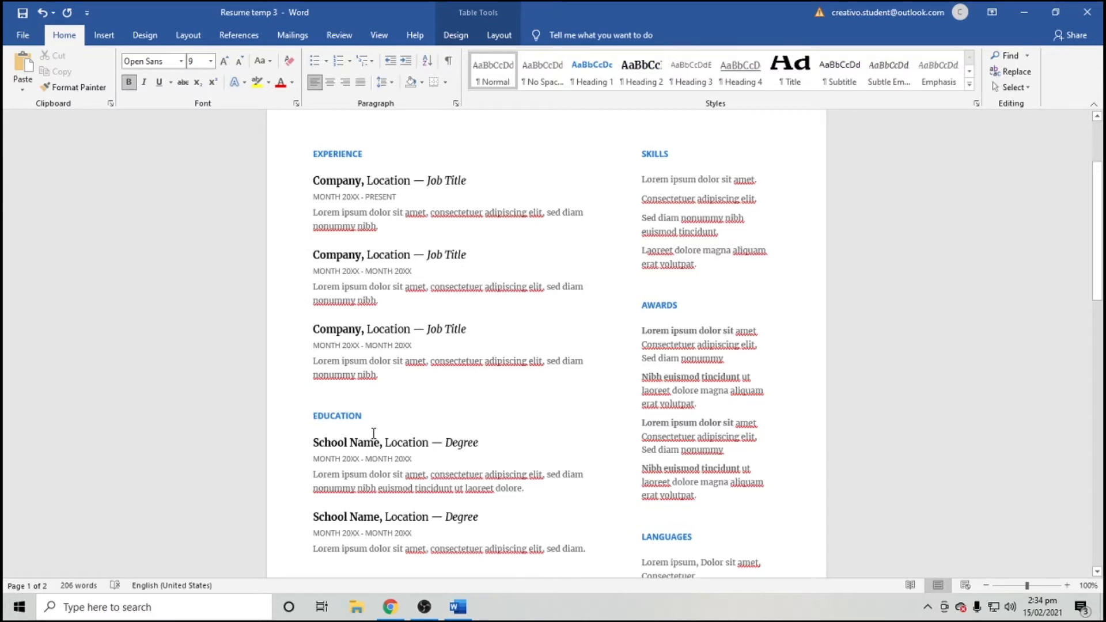
scroll(373, 439, "down", 2)
left_click_drag(595, 487, 314, 353)
key("ctrl+c")
key("Delete")
scroll(326, 267, "up", 5)
left_click(318, 260)
key("Up")
key("ctrl+v")
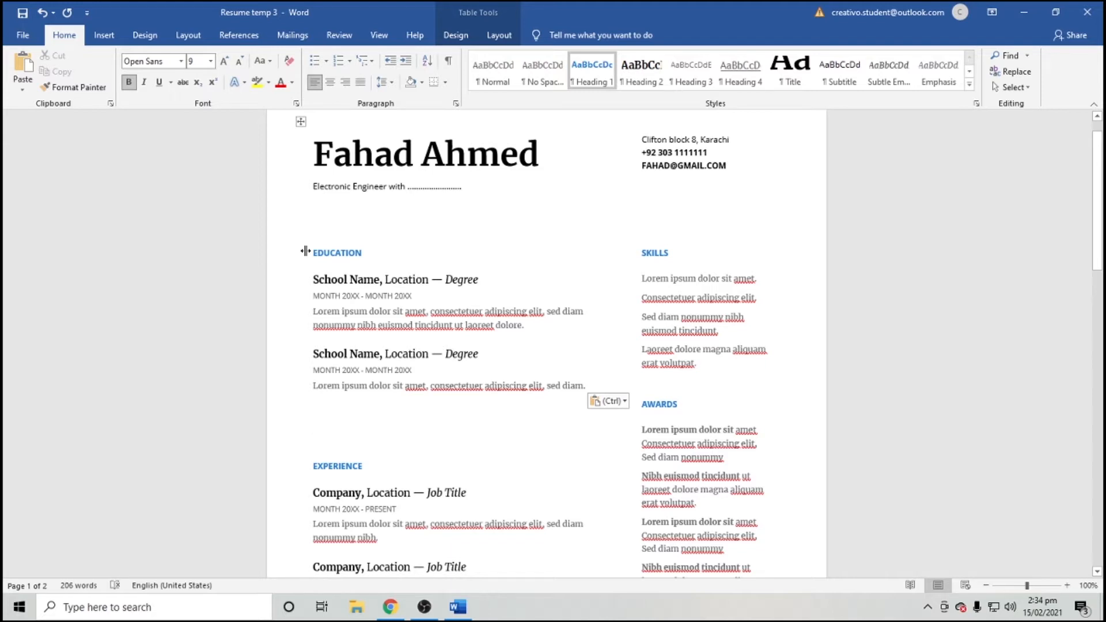
key("ctrl+z")
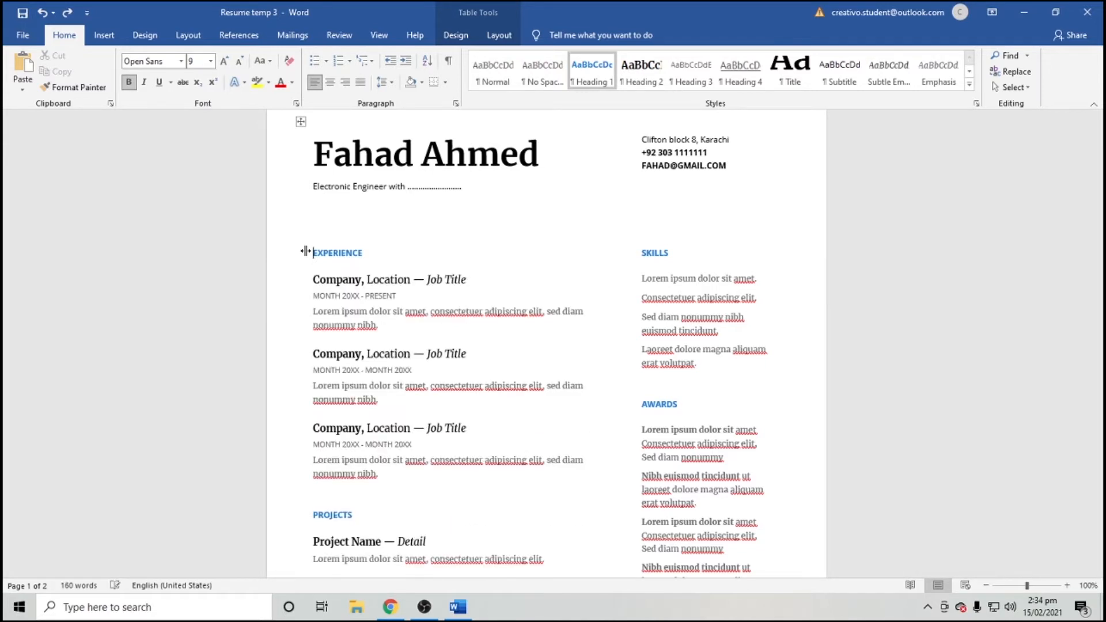
key("ctrl+z")
scroll(347, 309, "down", 2)
left_click(400, 400)
scroll(400, 397, "up", 1)
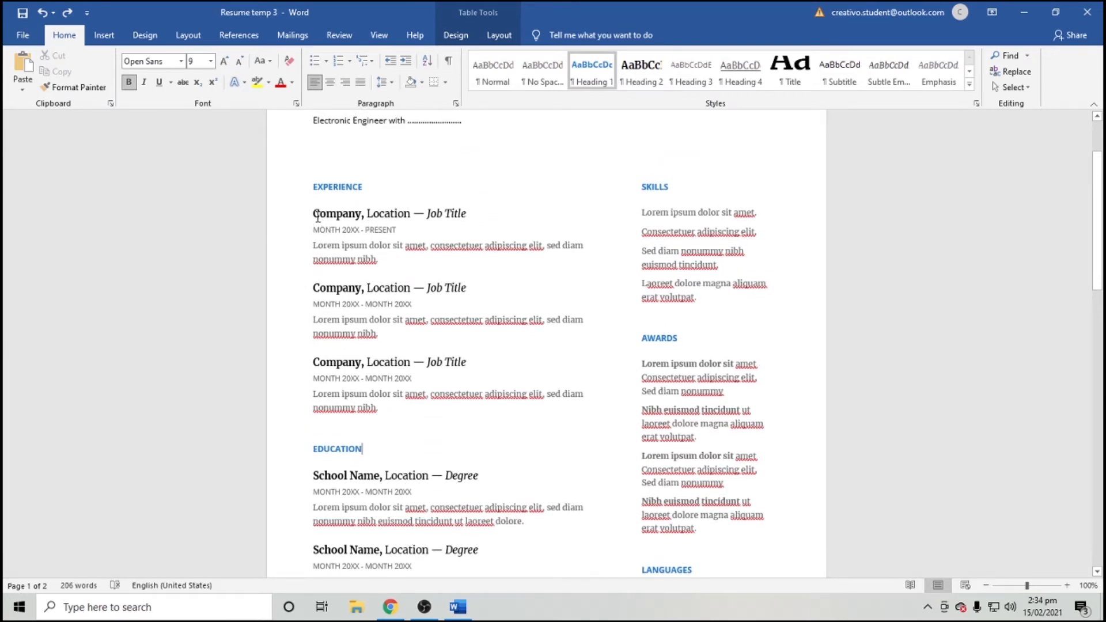
Set the first job heading to 'PTCL, Karachi — Assistant manager'.
left_click_drag(343, 216, 315, 214)
left_click(357, 215)
type("PTCL")
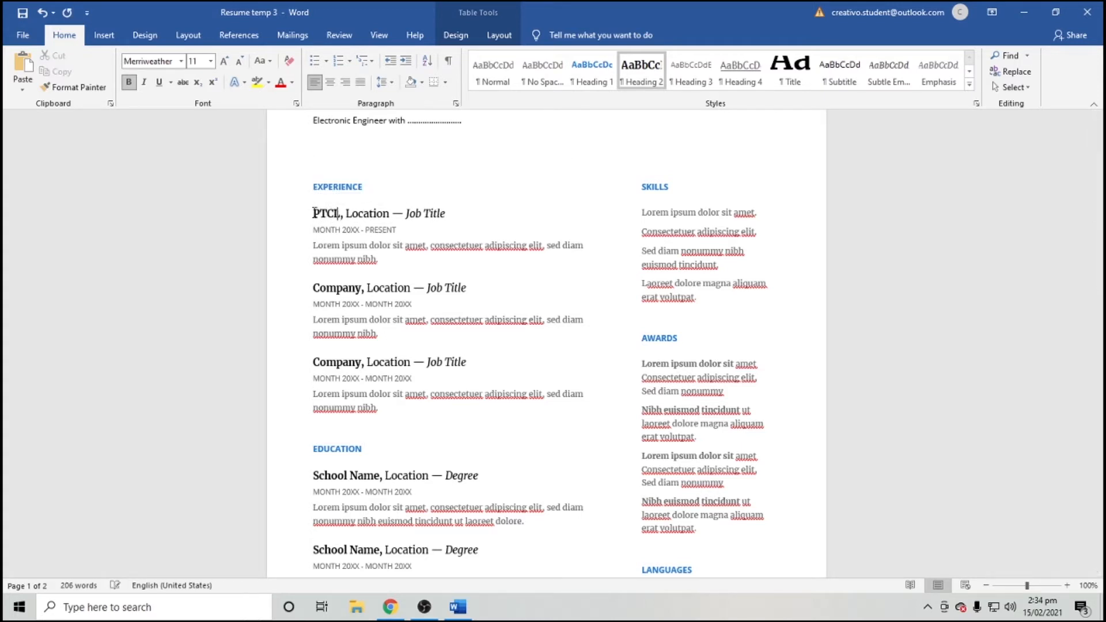
key("Right")
key("Right")
key("Right")
key("shift+Right")
key("Left")
key("Left")
key("shift+Right")
key("shift+Right")
key("shift+Right")
key("shift+Right")
key("shift+Right")
key("shift+Right")
key("shift+Right")
key("shift+Right")
type("Karachi")
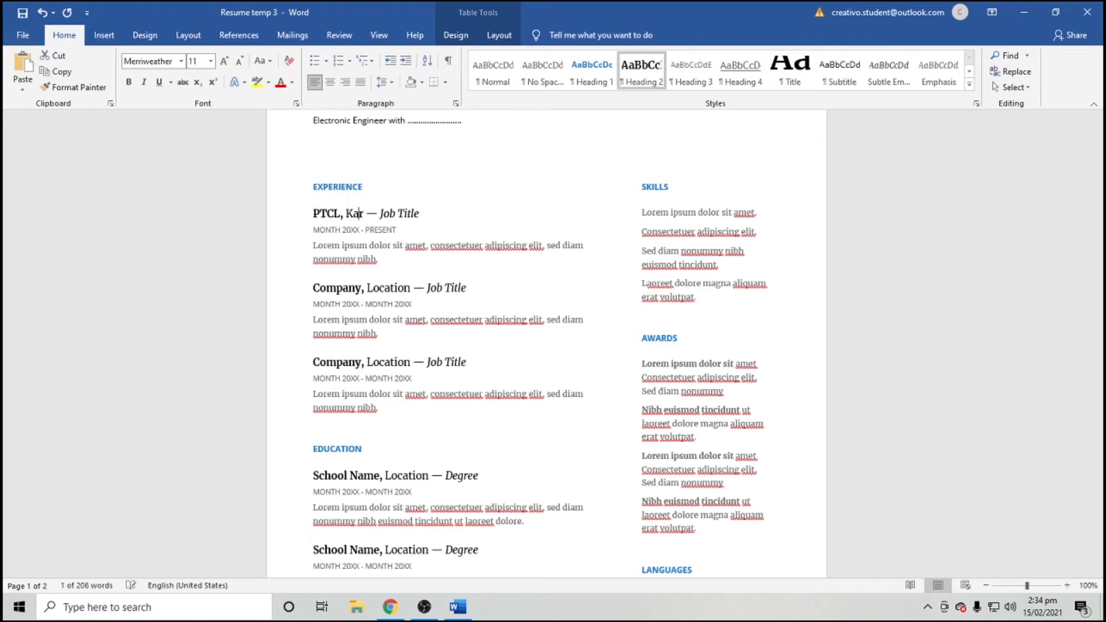
key("Right")
key("Right")
key("Right")
key("shift+Right")
key("shift+Right")
key("shift+Right")
key("shift+Right")
key("shift+Right")
key("shift+Right")
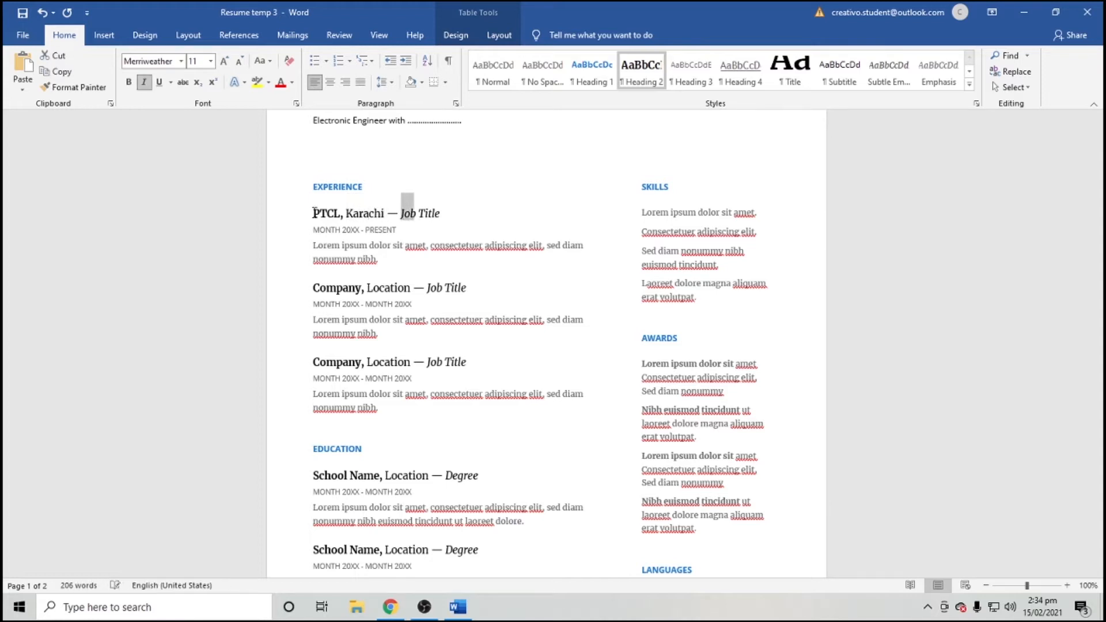
key("shift+Right")
key("shift+Right")
key("shift+Right")
type("Assi")
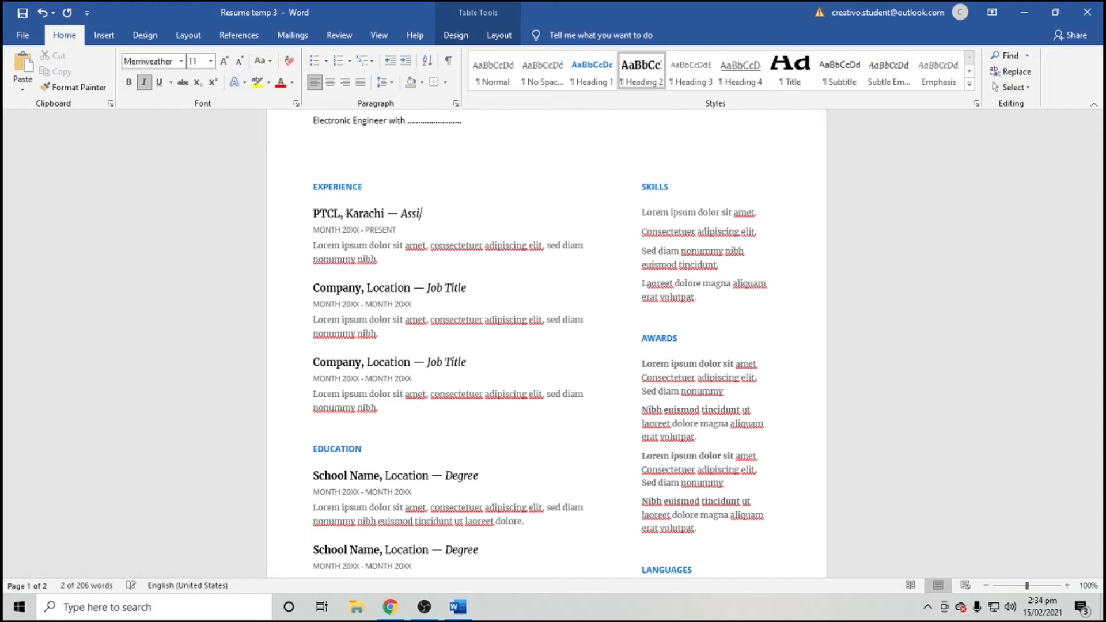
type("stant manager")
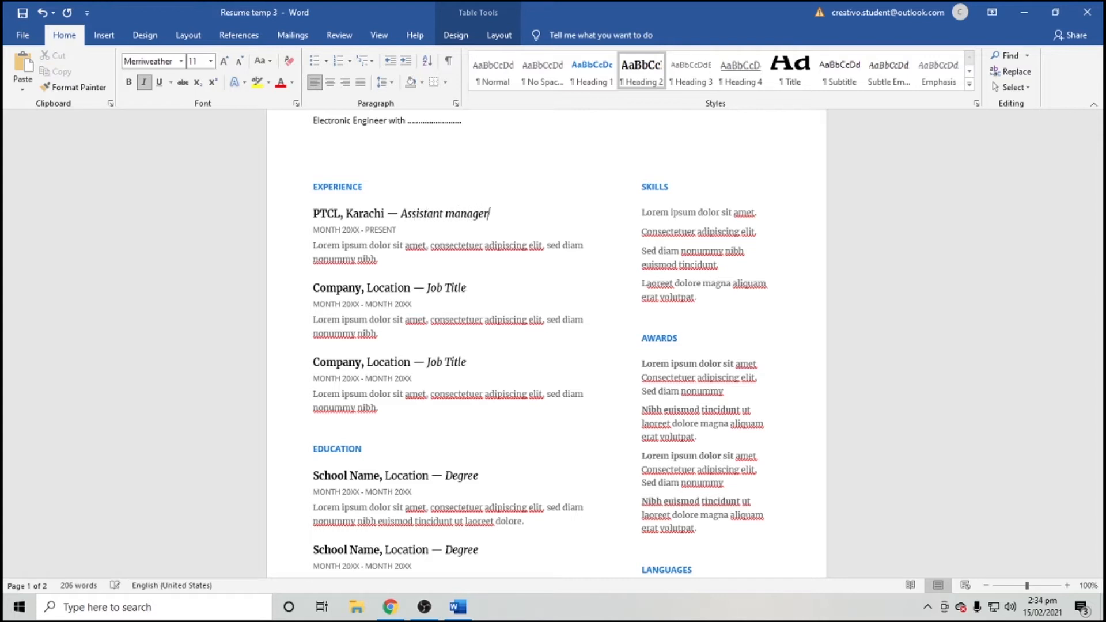
Date the PTCL job Aug 2019 – Jan 2020 and select its placeholder description.
key("Down")
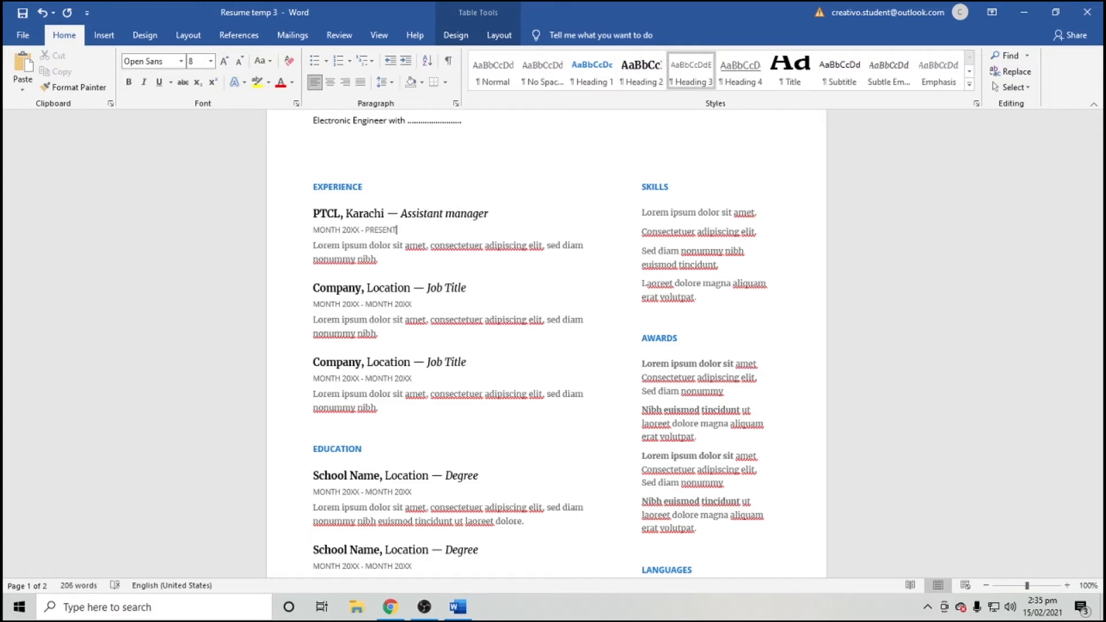
key("ctrl+Left")
key("ctrl+Left")
left_click(351, 229)
left_click_drag(340, 229, 313, 229)
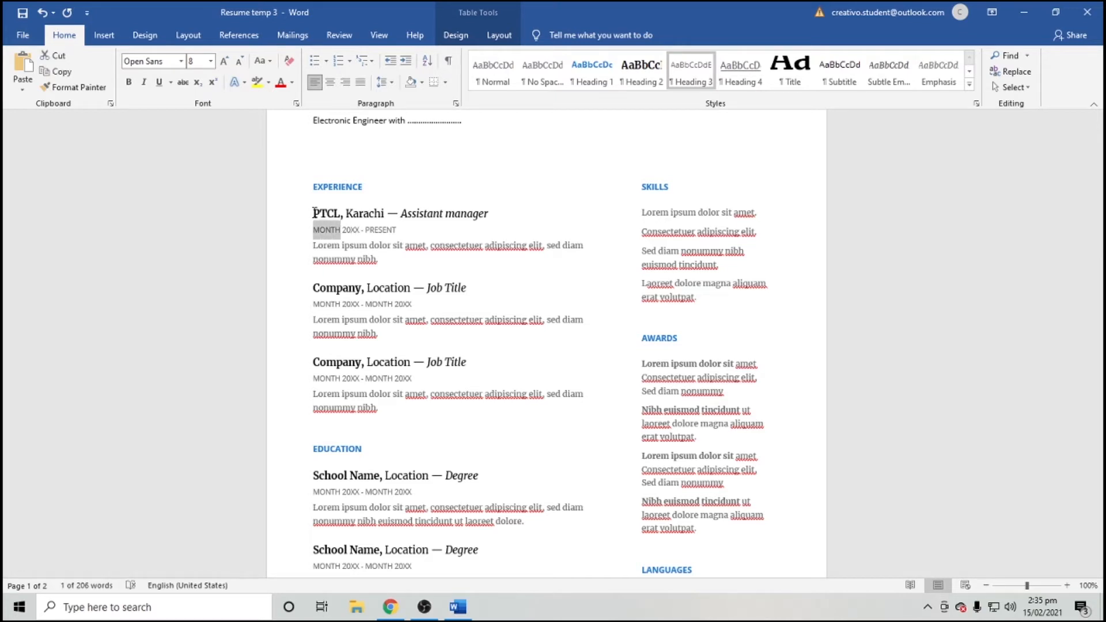
type("Aug")
left_click(341, 230)
key("Delete")
key("BackSpace")
type("2")
key("BackSpace")
type("19")
key("Right")
key("Right")
key("Right")
key("shift+Right")
key("shift+Right")
key("shift+Right")
key("shift+Right")
key("shift+Right")
key("shift+Right")
key("shift+Right")
type("Ja")
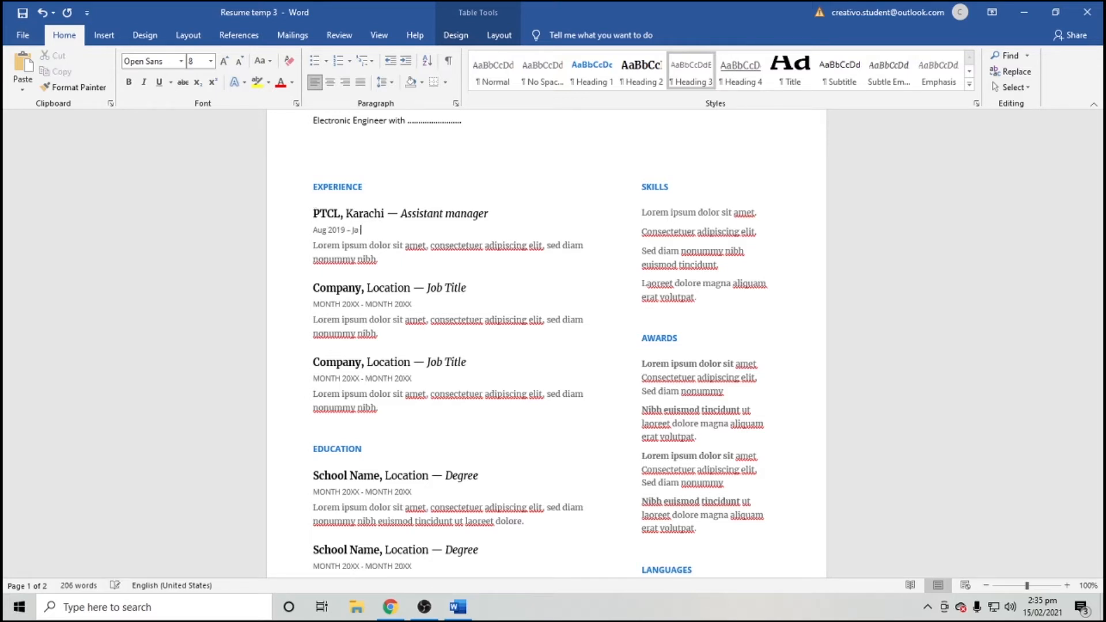
type("n 2020")
key("Down")
key("Down")
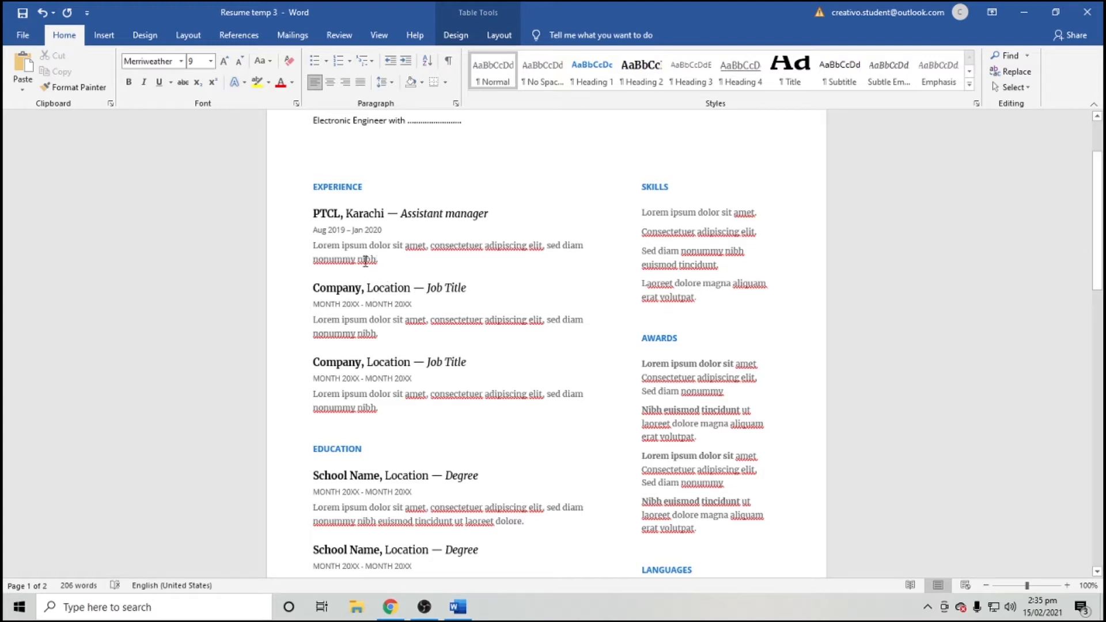
left_click_drag(378, 260, 306, 245)
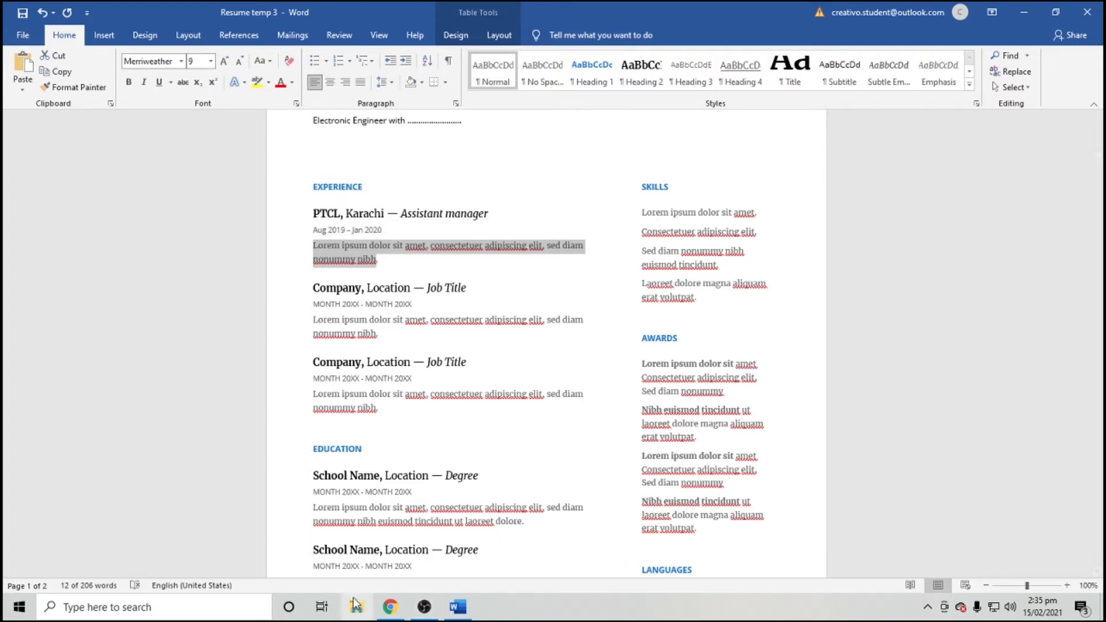
Describe the PTCL job: underground cable layout, build test, troubleshoot and repairs for 3 major sites.
type("Responsible ")
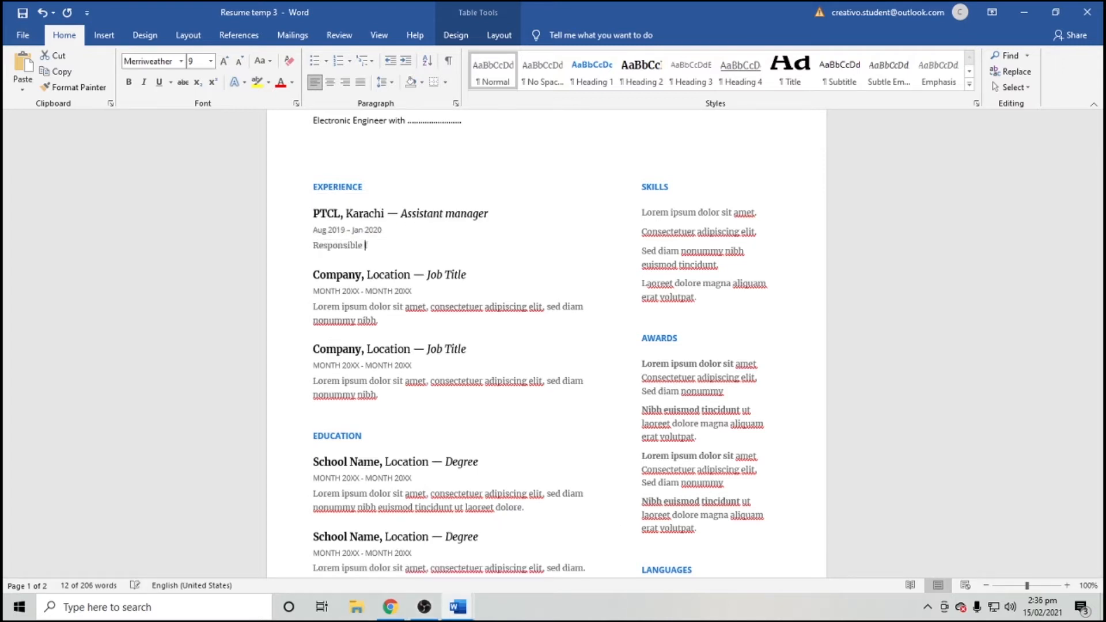
type("for all sort ")
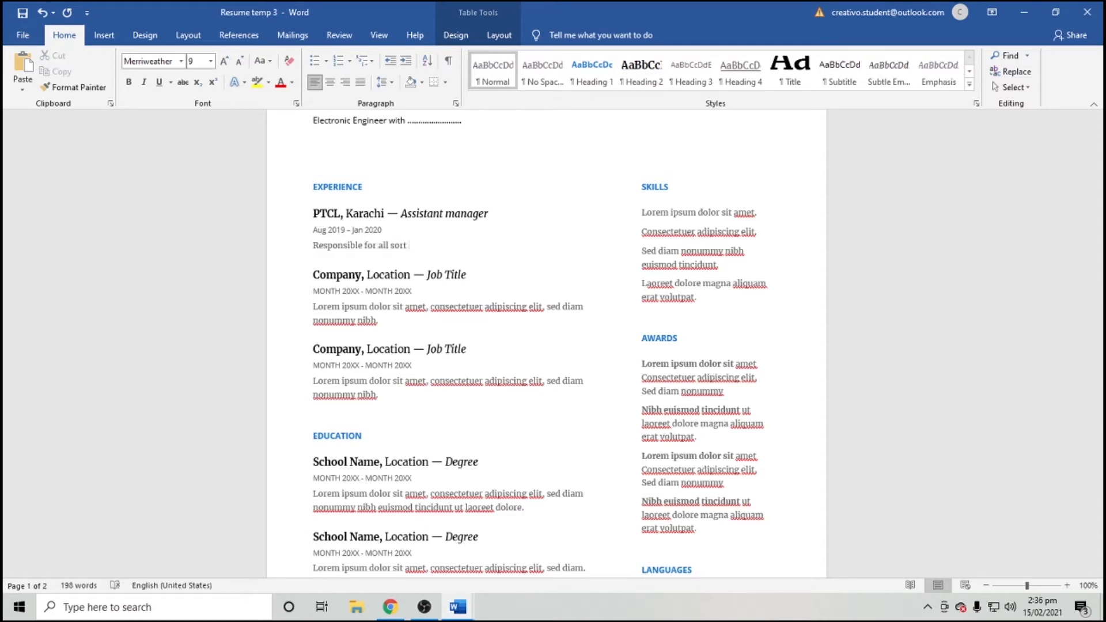
type("of underground cable layout")
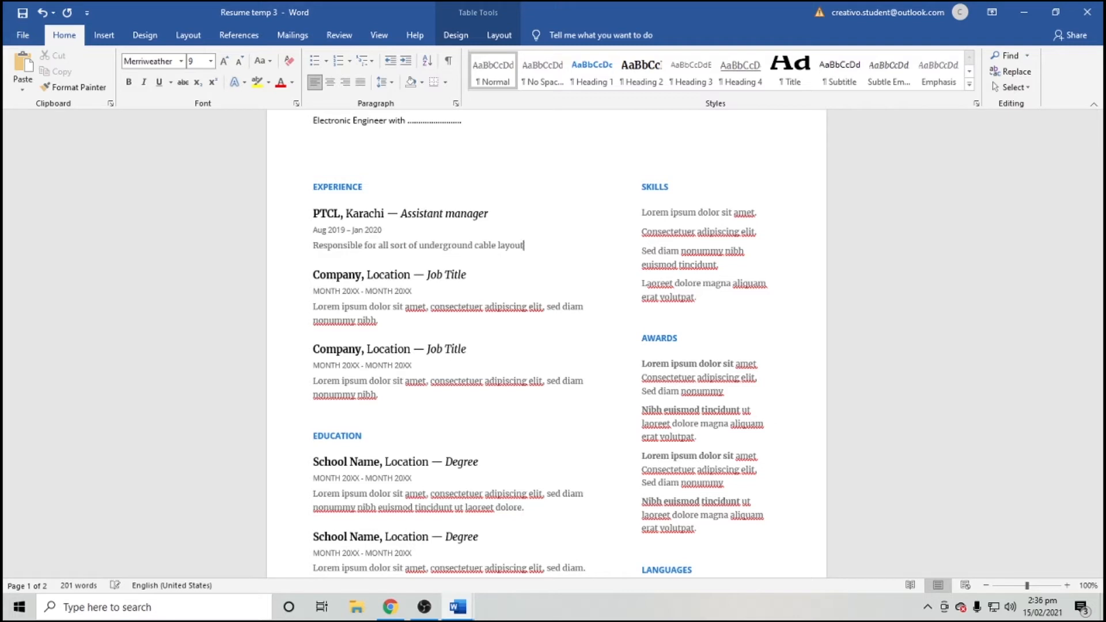
type(", build test, troublesheoo")
key("BackSpace")
key("BackSpace")
key("BackSpace")
key("BackSpace")
type("hoot")
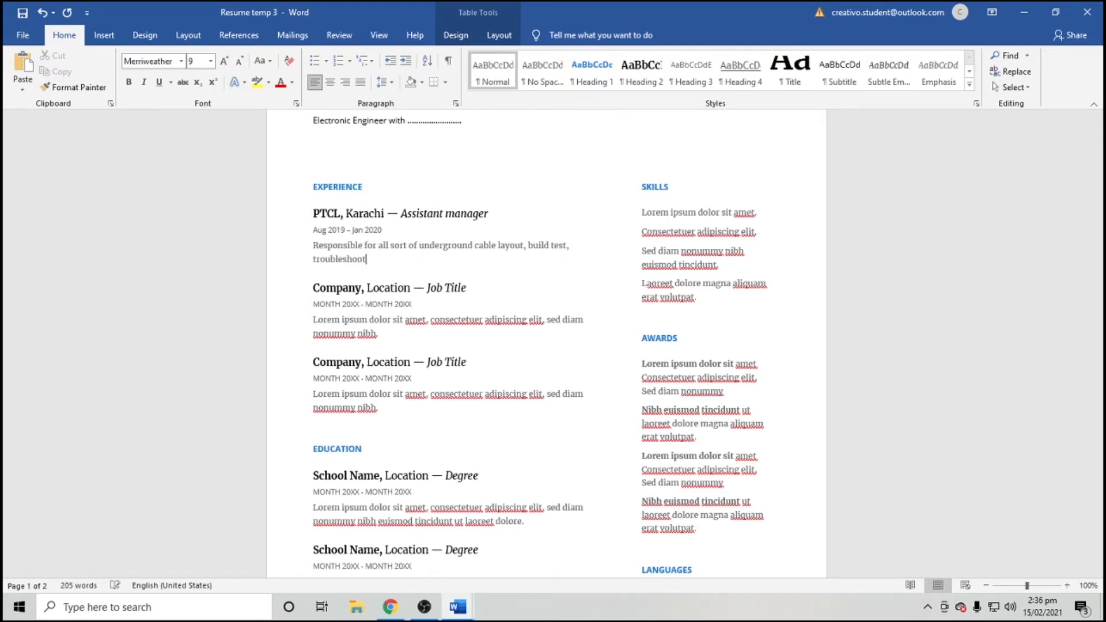
type(" and repairs, for 3 major sites.")
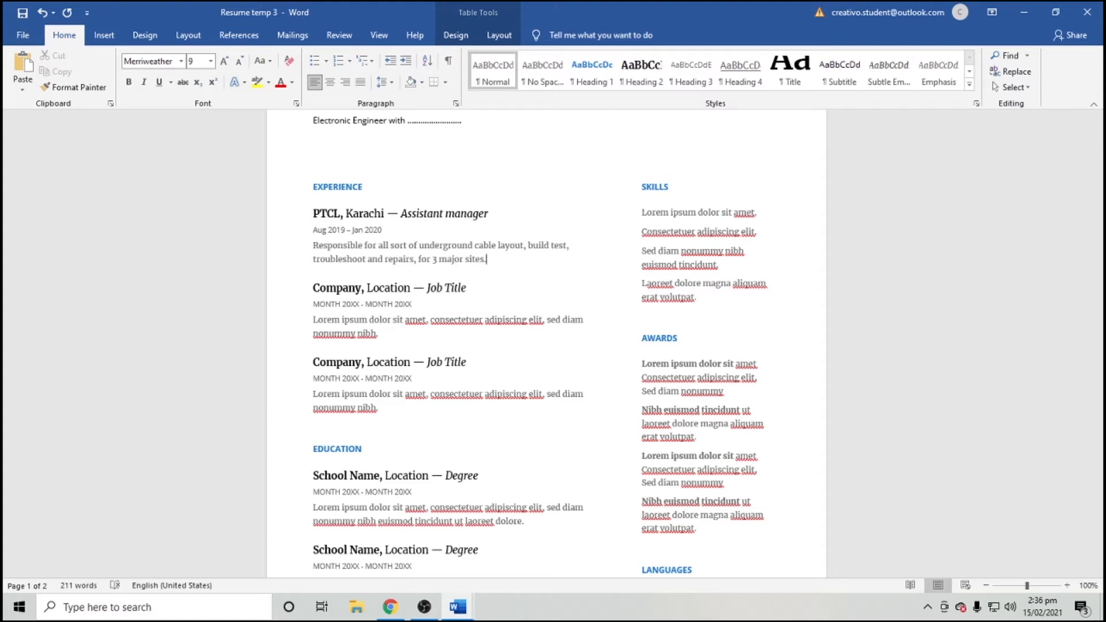
left_click(393, 259)
left_click(443, 256)
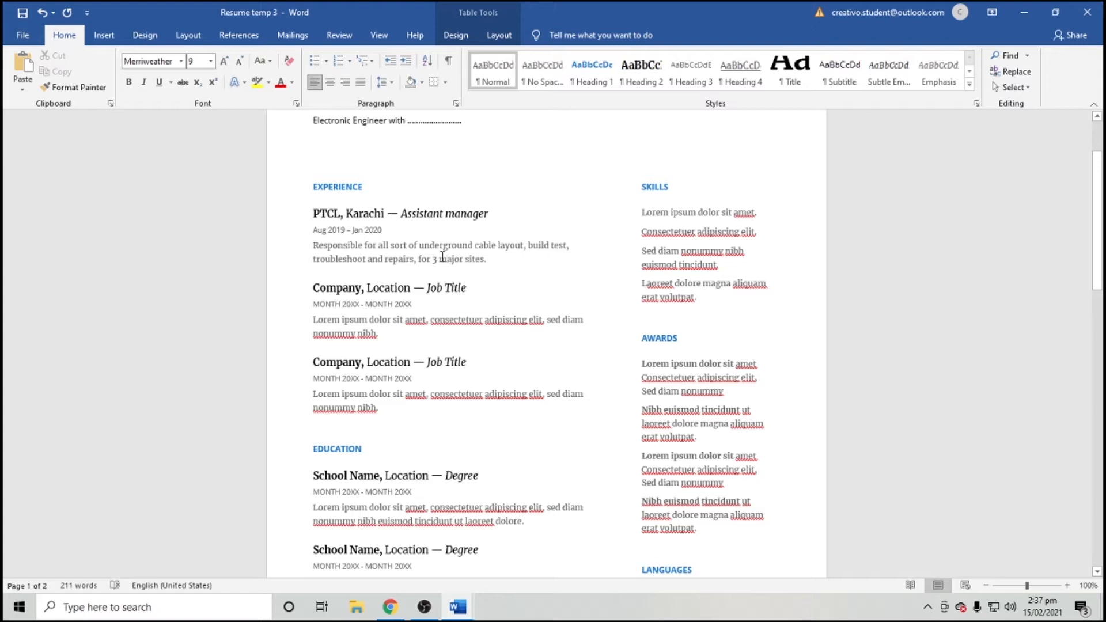
left_click(314, 287)
left_click_drag(327, 305, 426, 408)
left_click(427, 408)
scroll(429, 410, "down", 3)
scroll(398, 299, "up", 2)
left_click(387, 254)
scroll(392, 270, "up", 1)
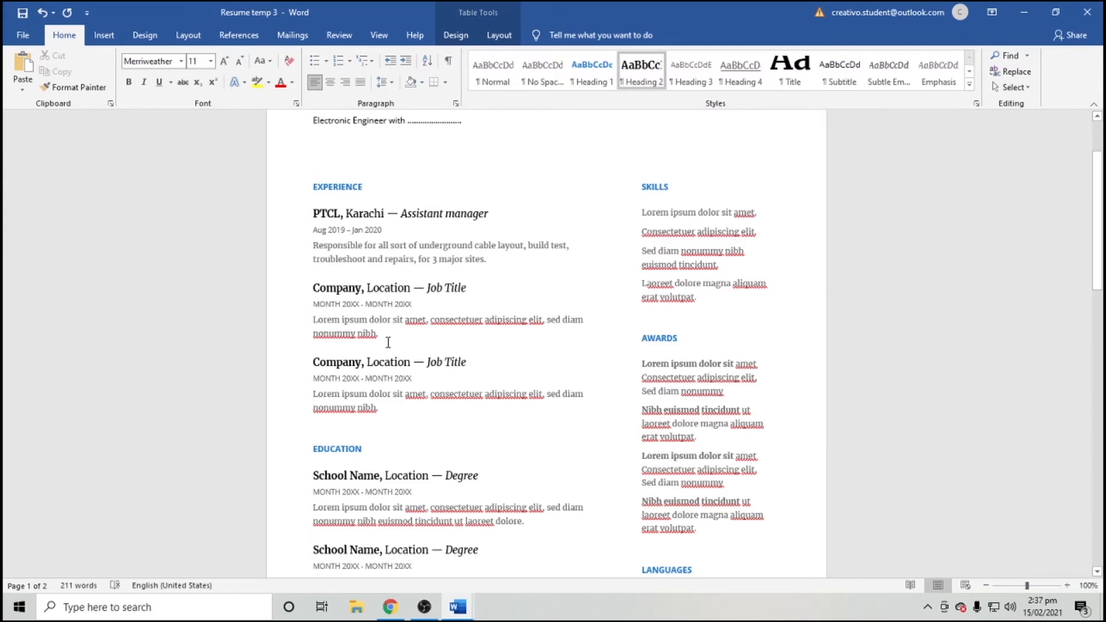
scroll(388, 345, "down", 1)
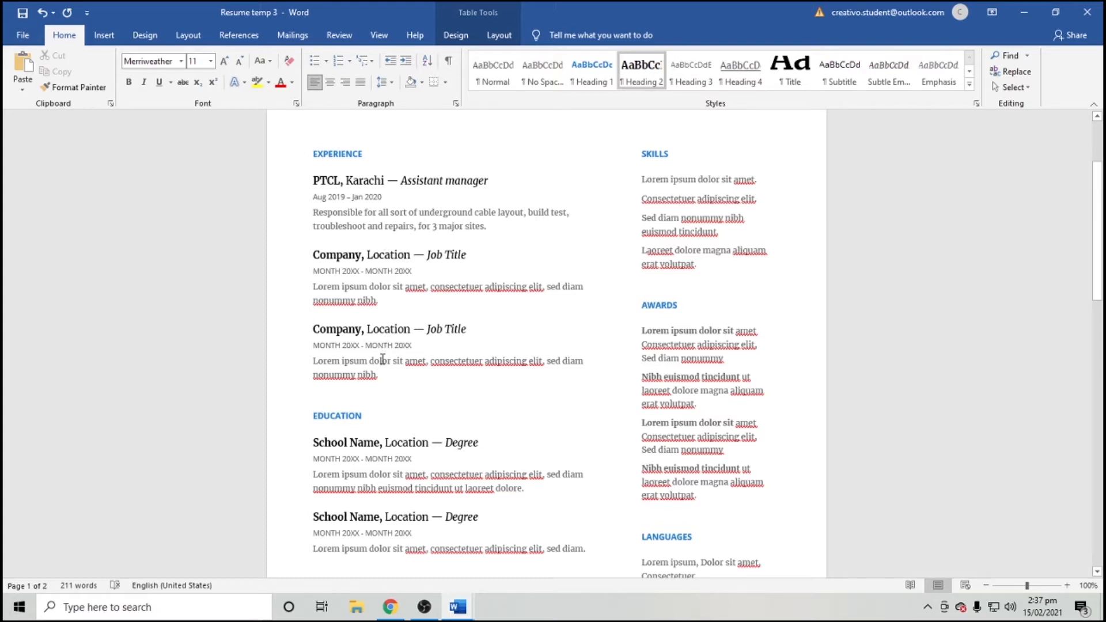
scroll(403, 269, "down", 2)
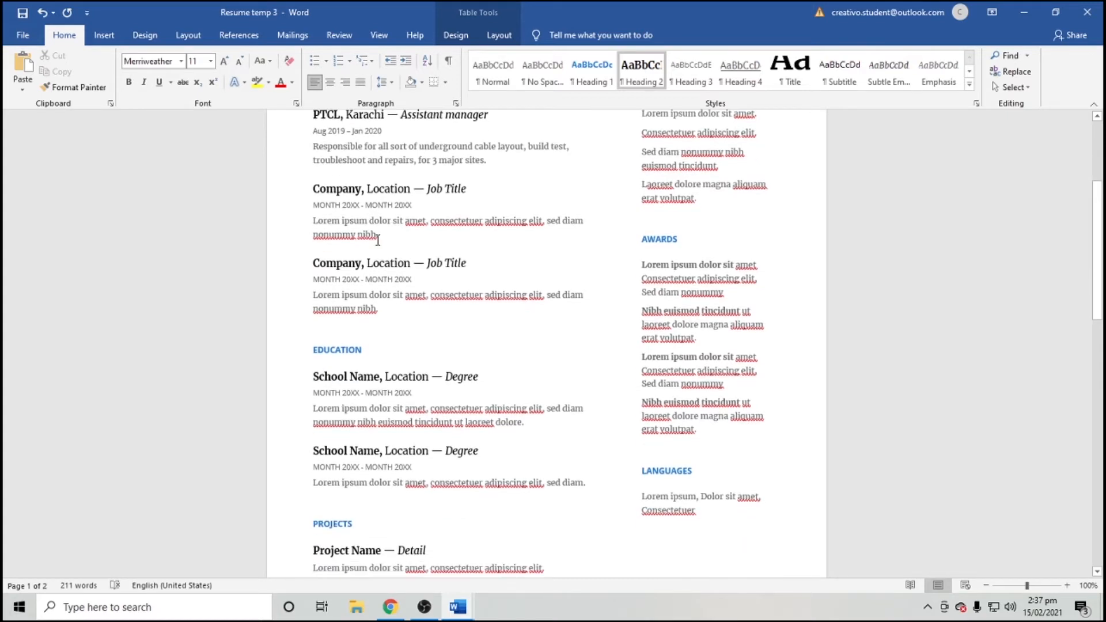
left_click_drag(382, 311, 313, 259)
key("ctrl+c")
left_click(427, 311)
key("Return")
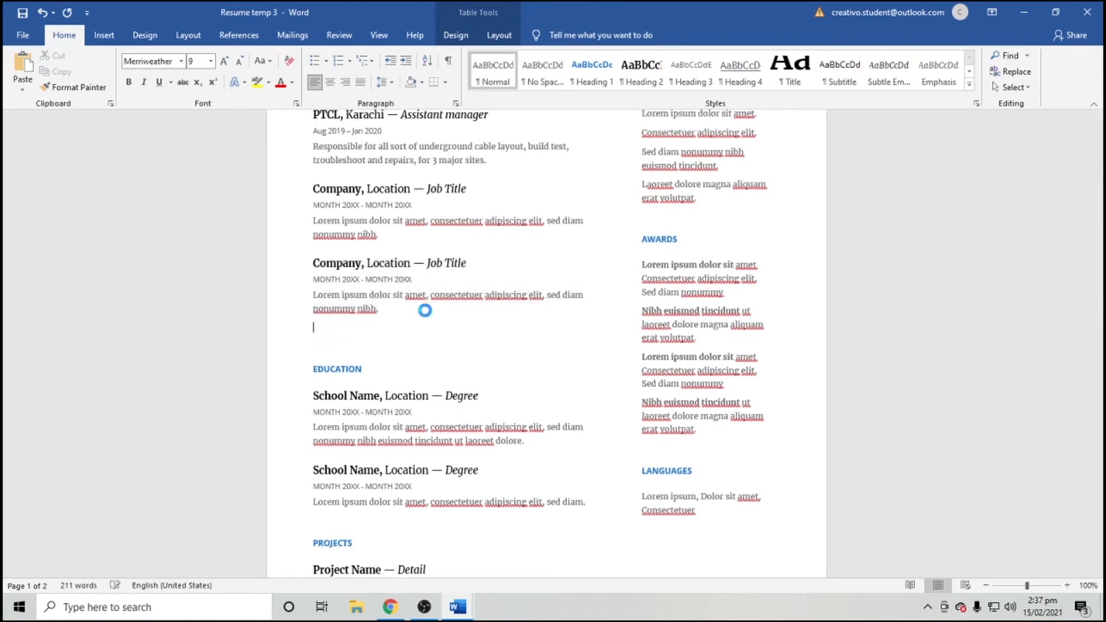
key("ctrl+v")
key("ctrl+z")
key("ctrl+z")
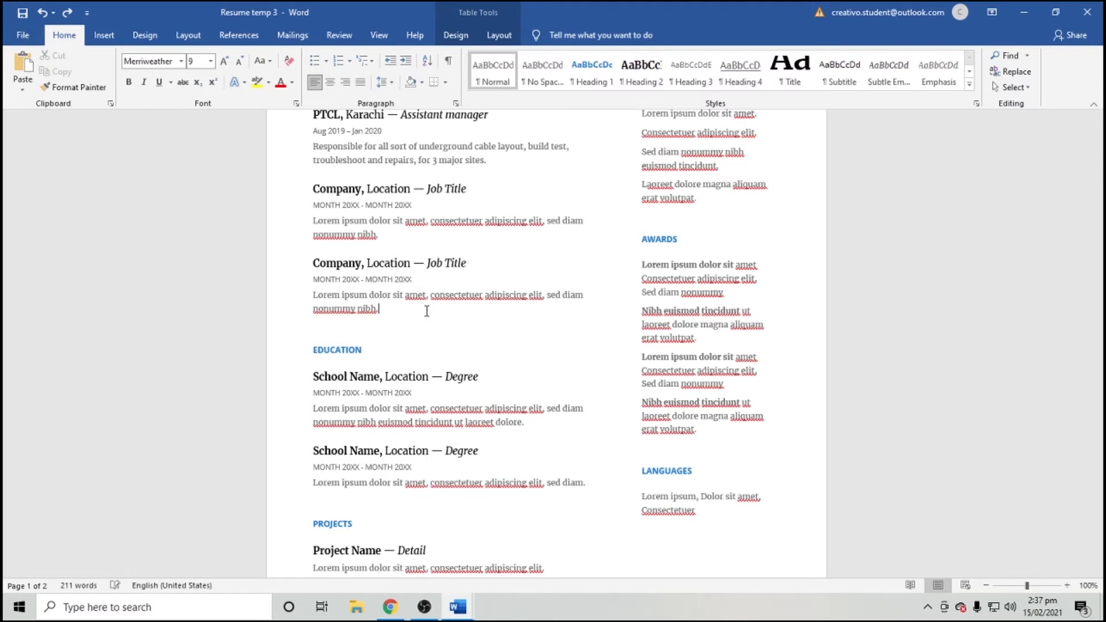
scroll(427, 311, "up", 3)
scroll(427, 311, "up", 1)
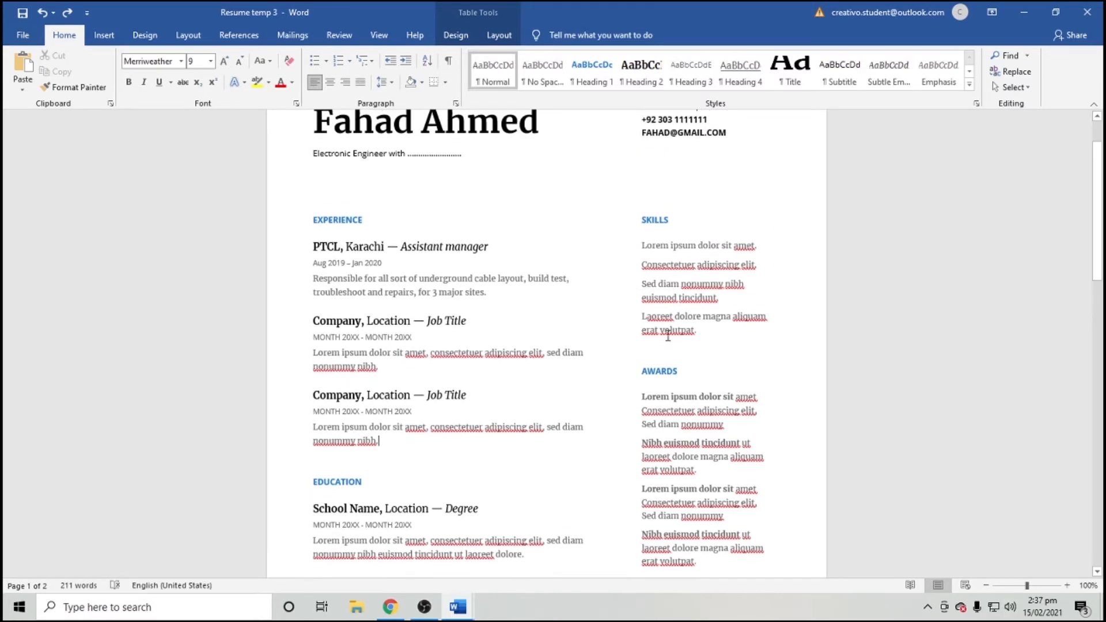
scroll(388, 346, "down", 4)
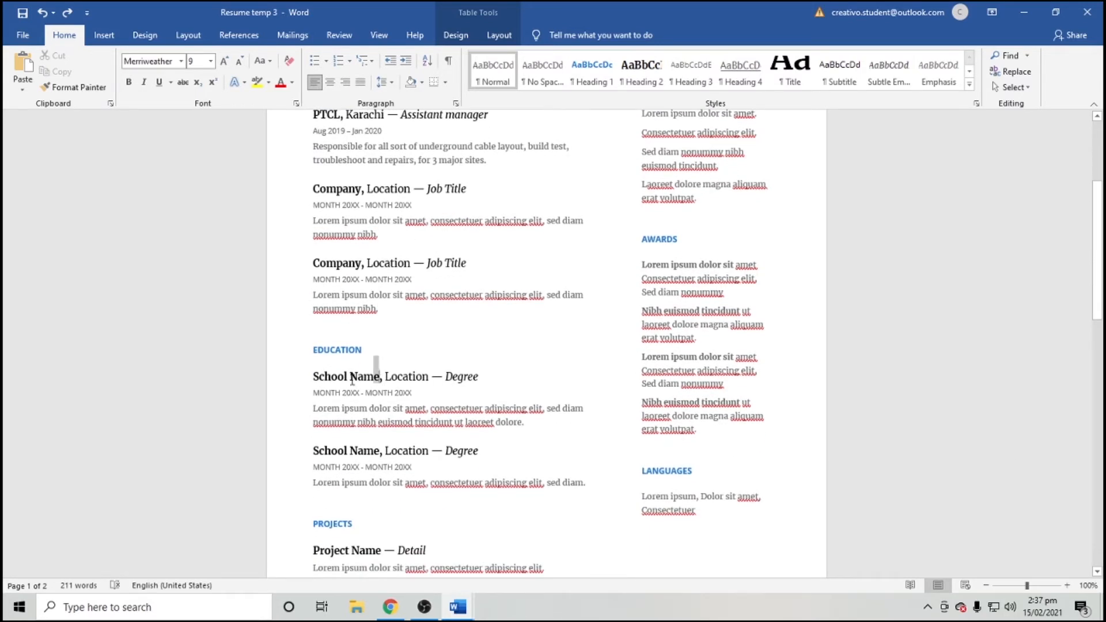
left_click_drag(379, 377, 314, 378)
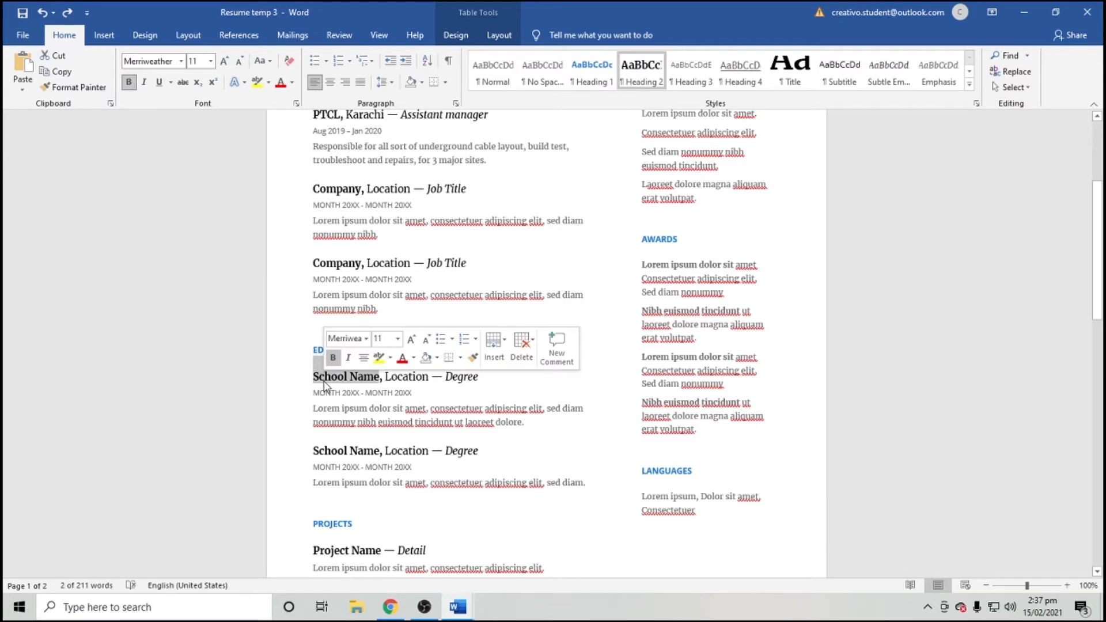
Fill the first Education entry's placeholders with DUET, Karachi and degree BE (Electronics).
type("DUET")
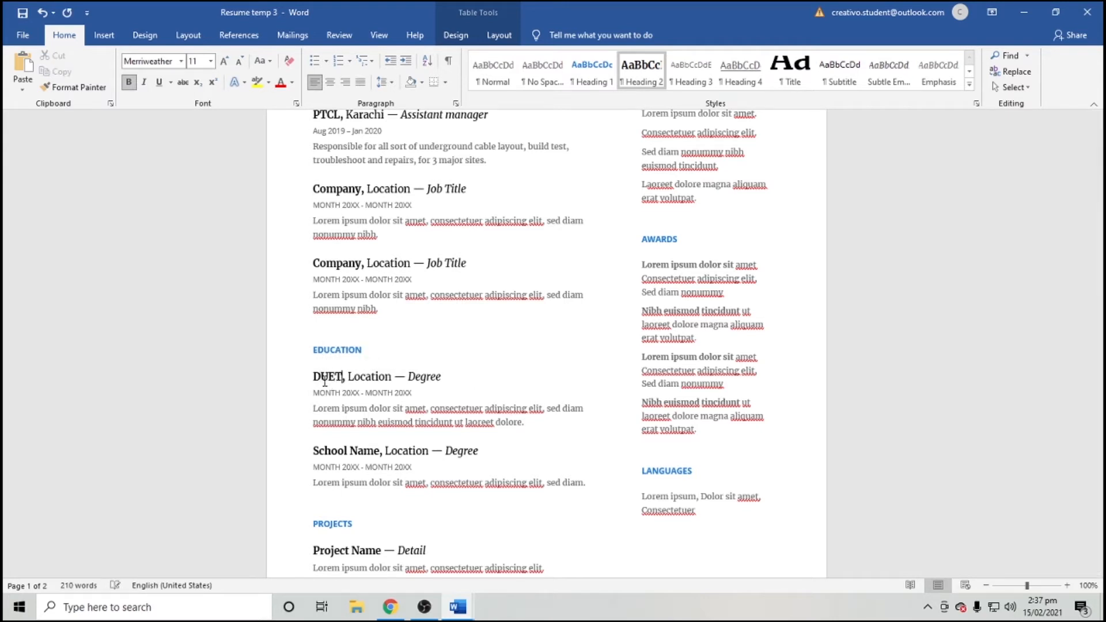
key("shift+Right")
key("shift+Right")
key("shift+Right")
key("shift+Right")
key("shift+Right")
key("shift+Right")
key("shift+Right")
key("shift+Right")
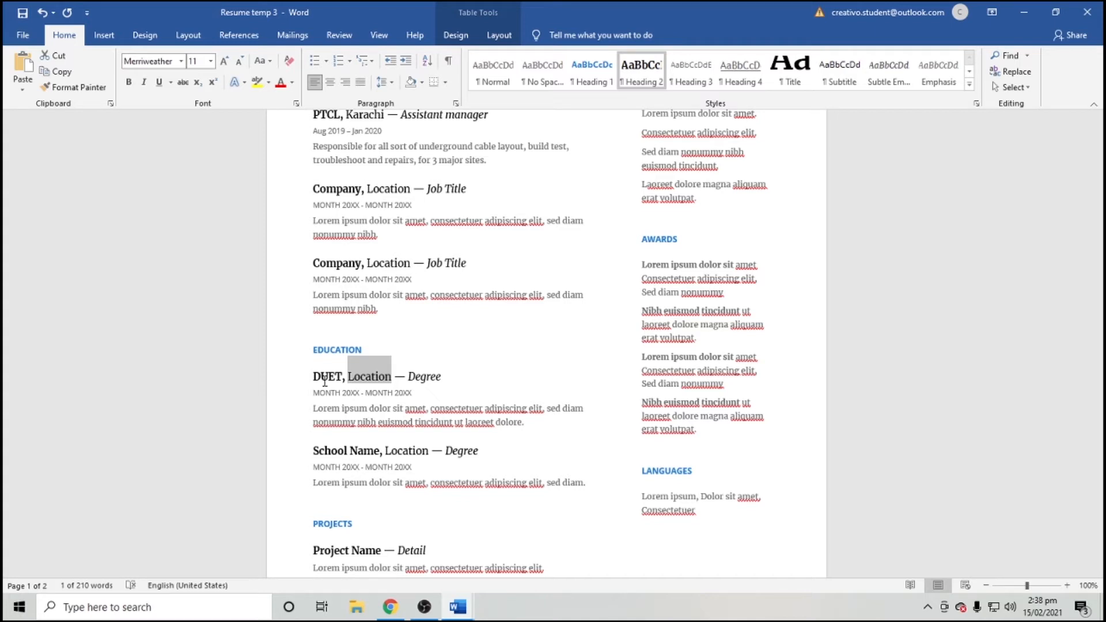
type("Kar")
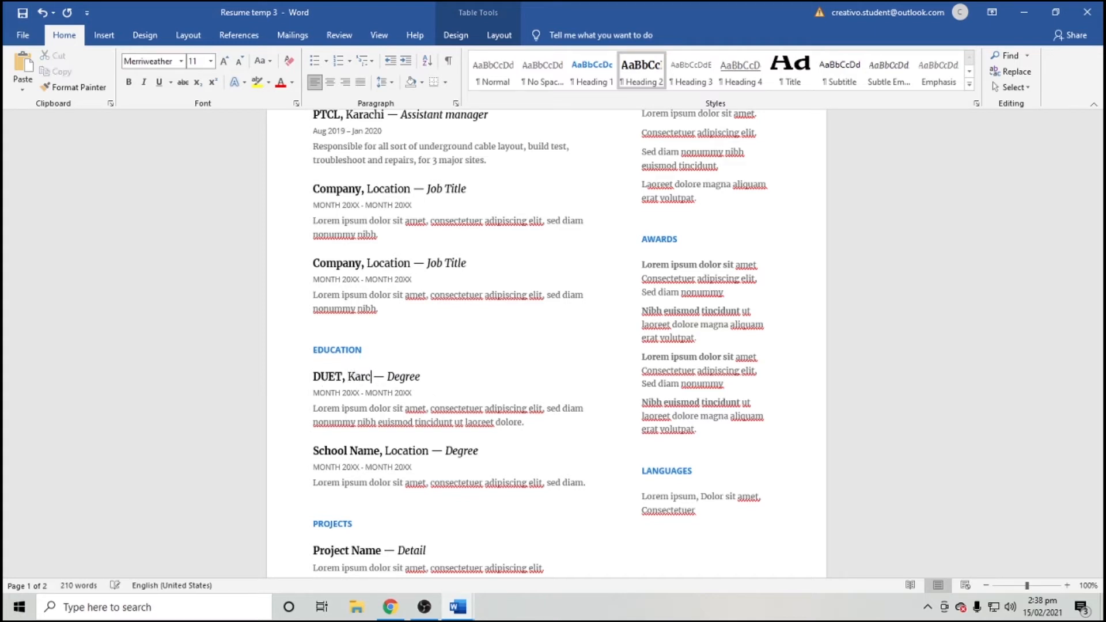
type("achi")
key("Right")
key("Right")
key("Right")
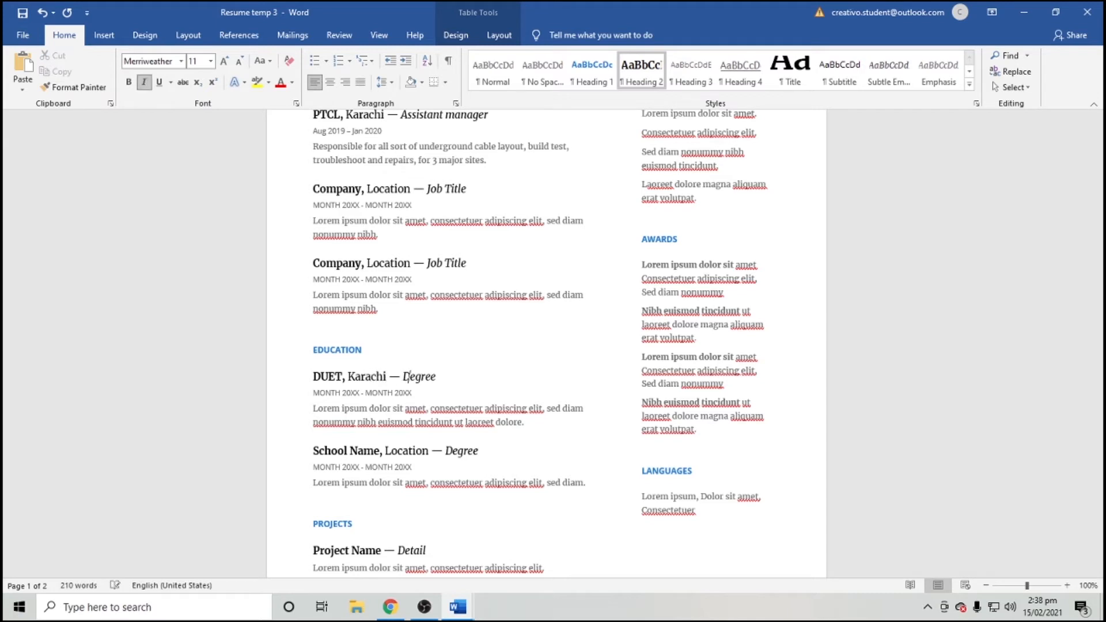
key("shift+Right")
key("shift+Right")
key("shift+Right")
key("shift+Right")
key("shift+Right")
type("B")
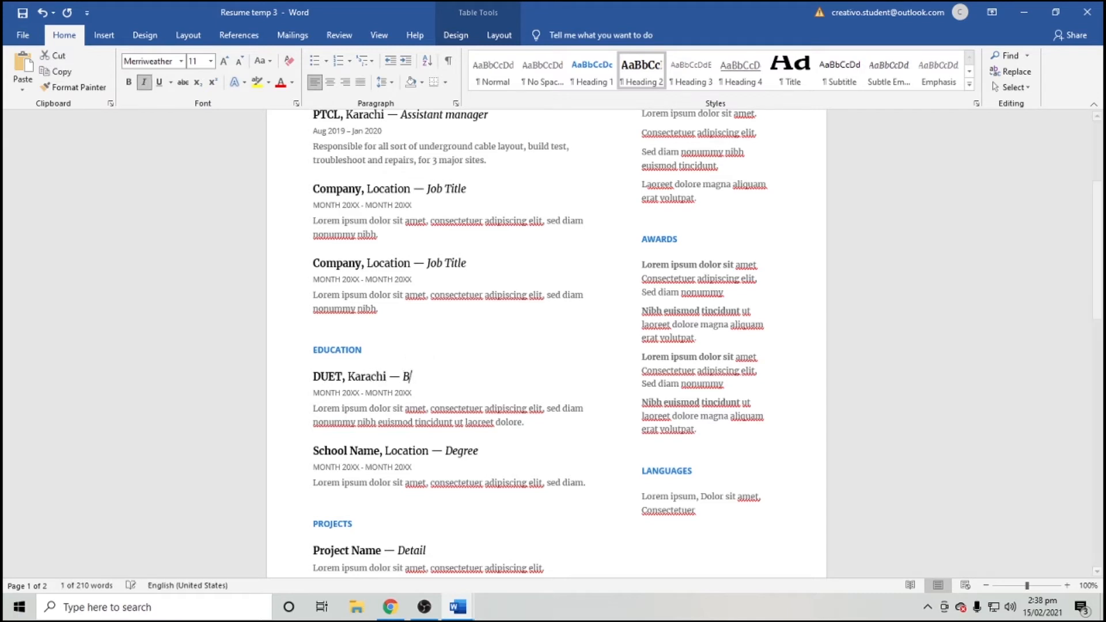
type("E (El")
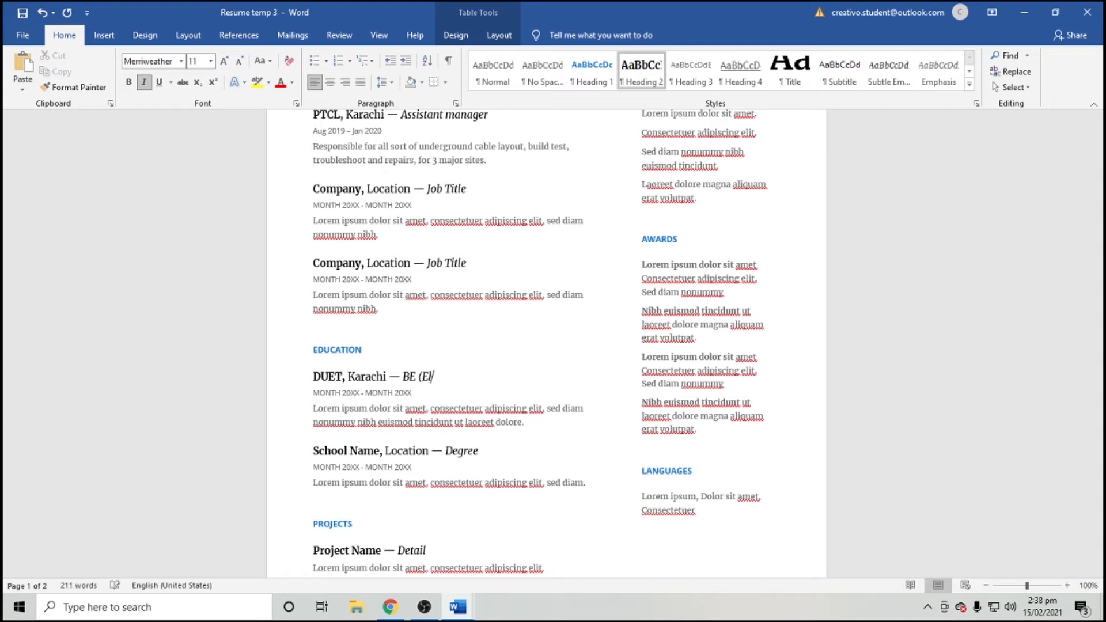
type("ectronic engin")
key("BackSpace")
key("BackSpace")
key("BackSpace")
key("BackSpace")
key("BackSpace")
key("BackSpace")
type("s)")
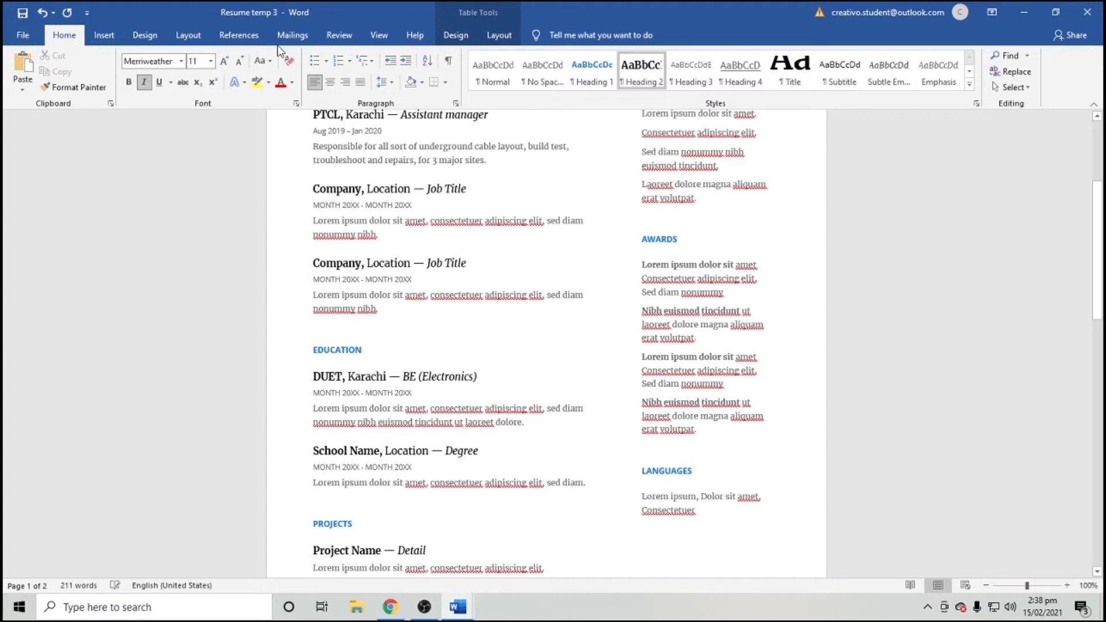
left_click(406, 389)
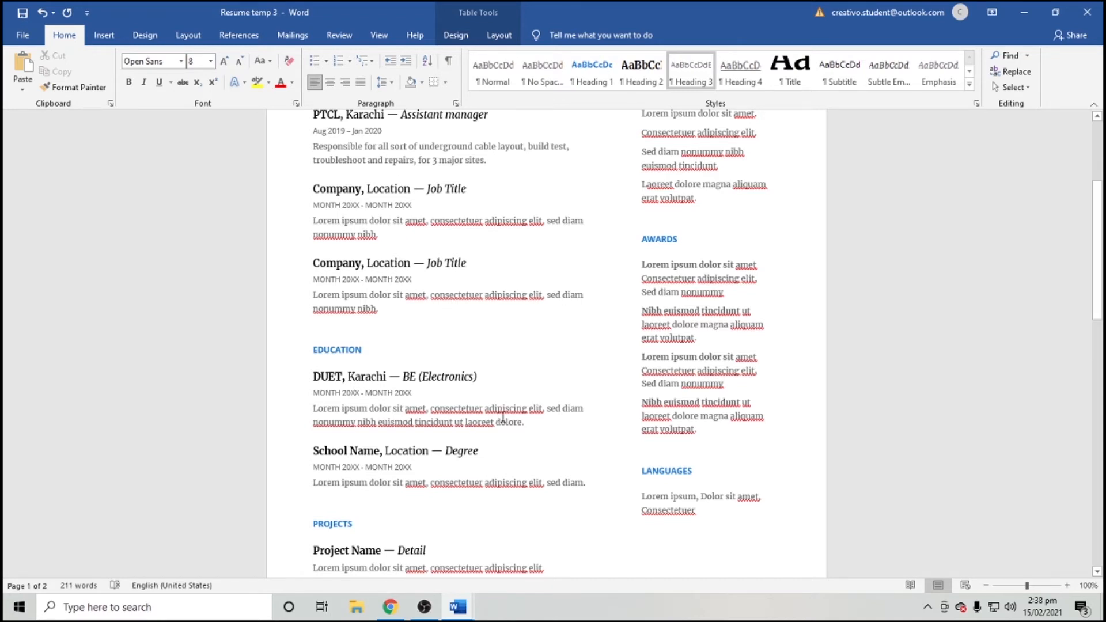
Delete the School Name entry's heading, dates and description from Education.
left_click_drag(523, 422, 316, 419)
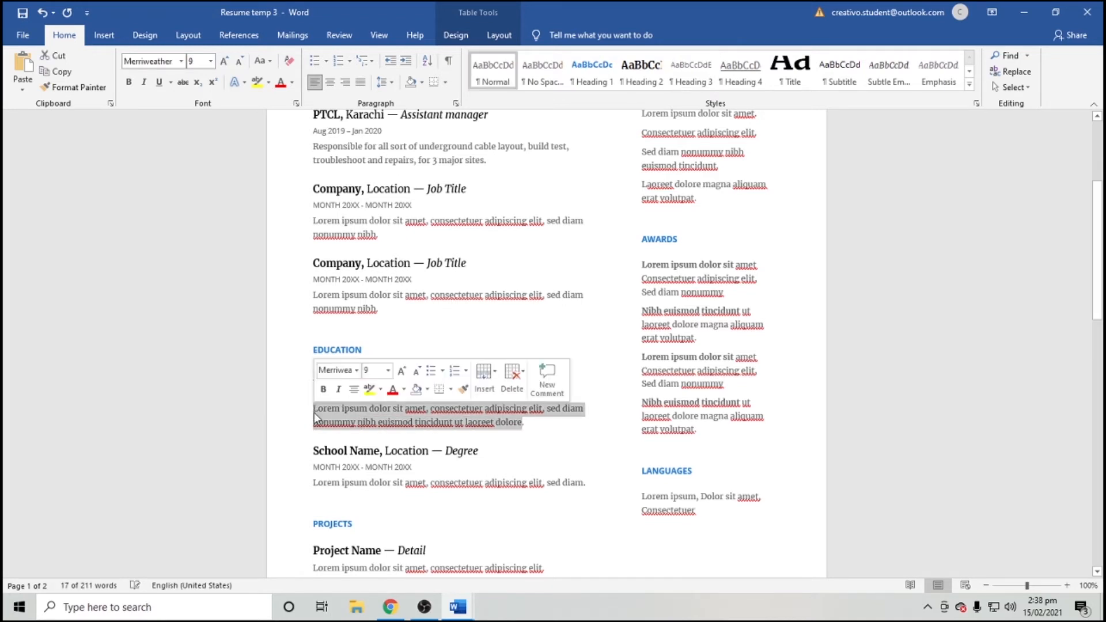
scroll(316, 418, "down", 2)
left_click(375, 406)
left_click_drag(586, 417, 298, 392)
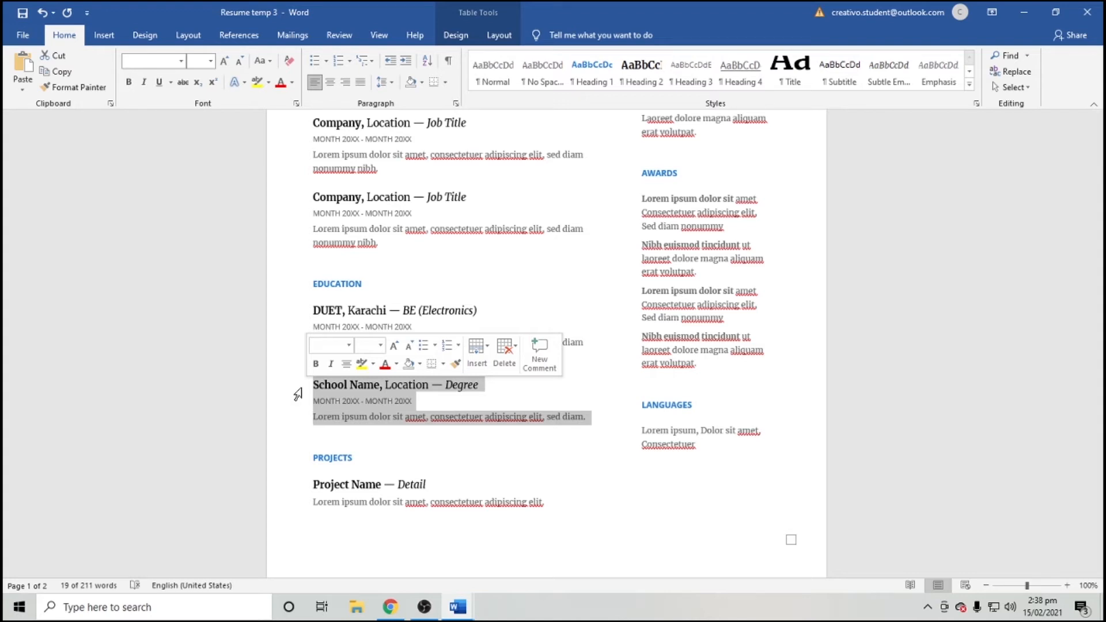
key("Delete")
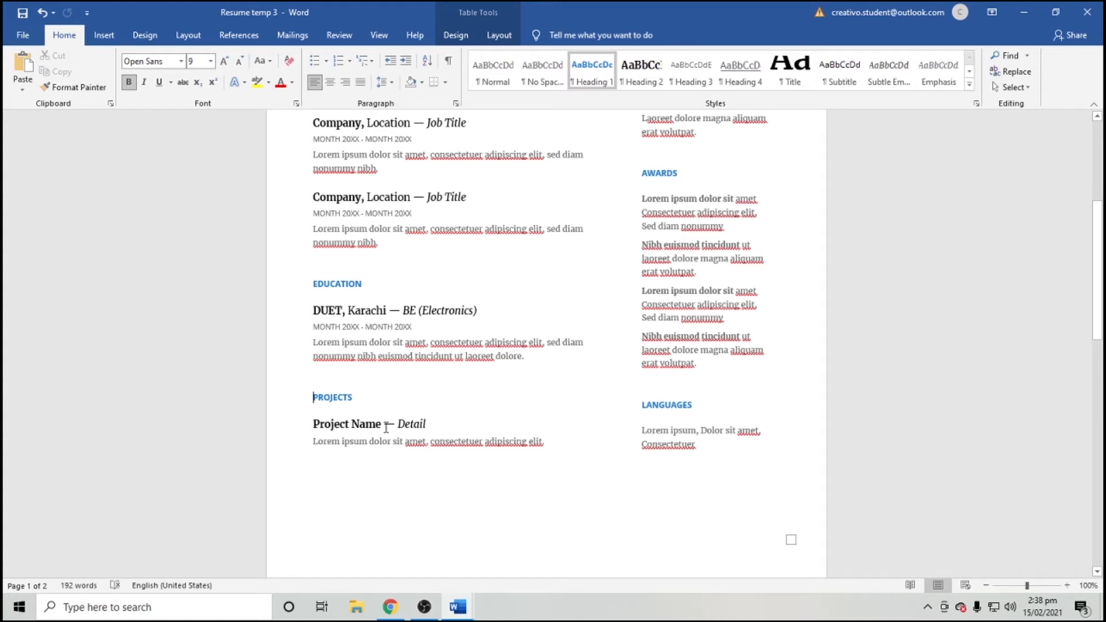
left_click_drag(570, 455, 344, 443)
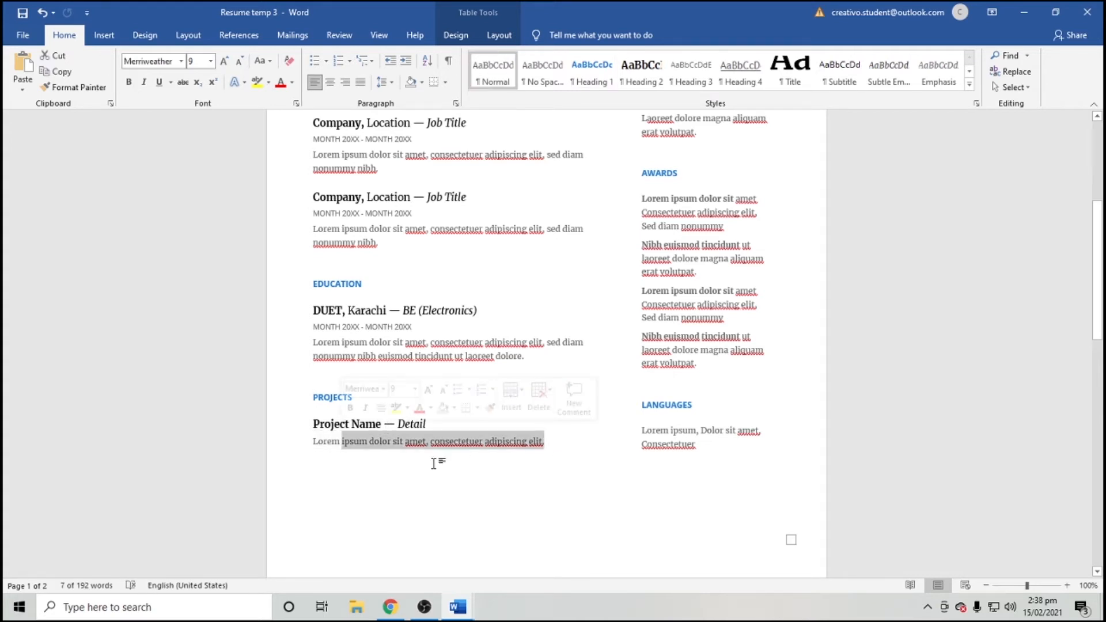
Title the project '3 Phase smart inverter' with detail 'Final year project'.
left_click_drag(543, 441, 314, 423)
left_click(314, 424)
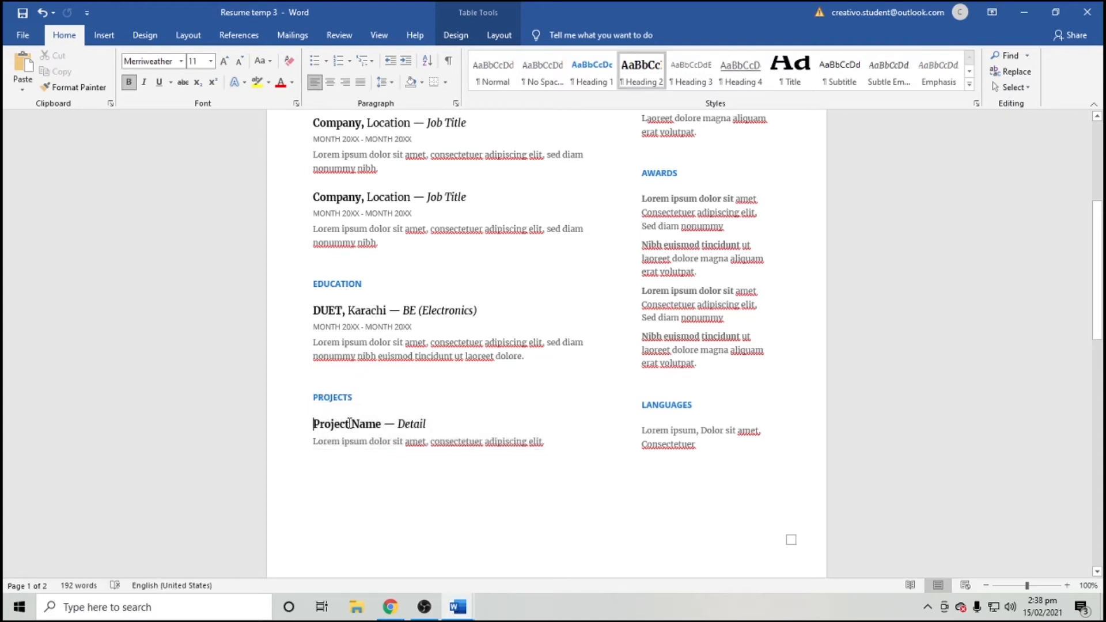
left_click_drag(382, 424, 323, 429)
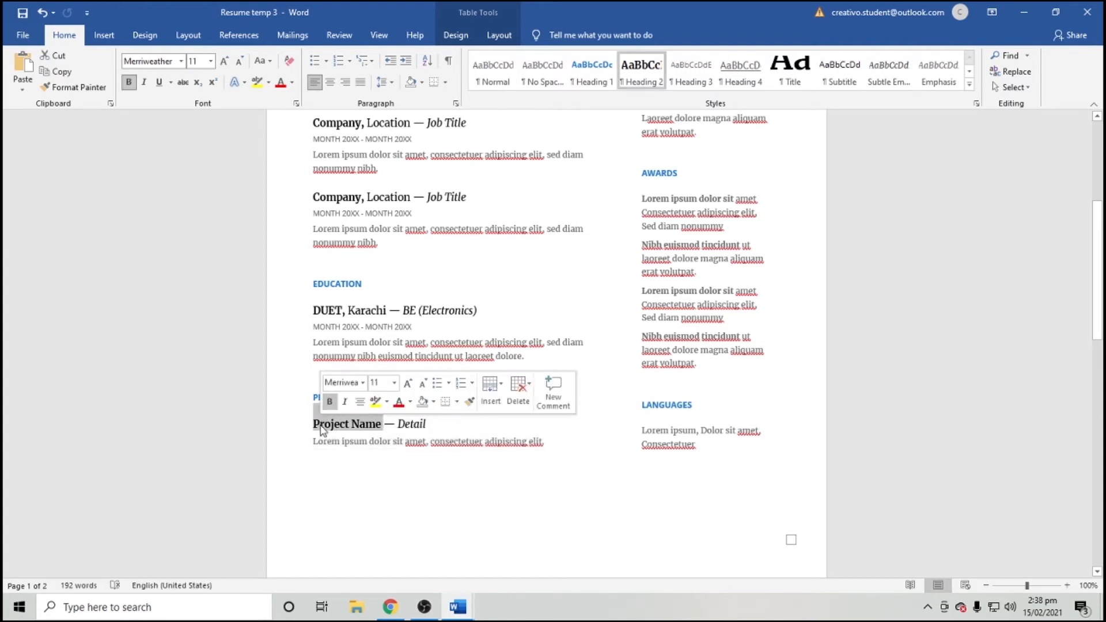
type("3 Phase smart")
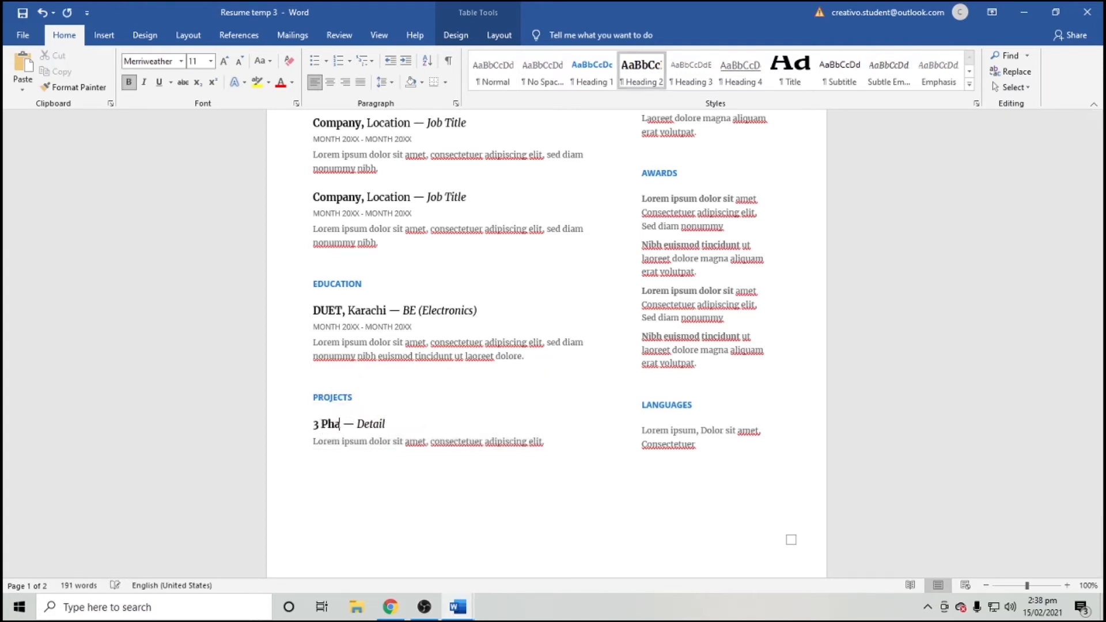
type(" inverter")
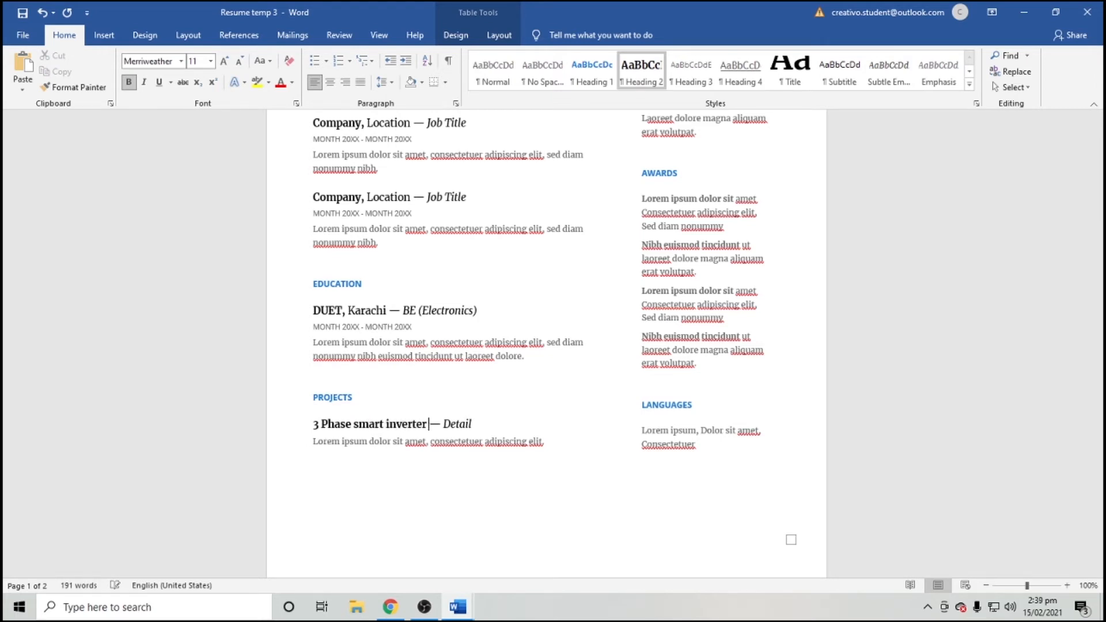
left_click(458, 424)
key("Left")
key("Left")
key("shift+Right")
key("shift+Right")
key("shift+Right")
key("shift+Right")
key("shift+Right")
key("shift+Right")
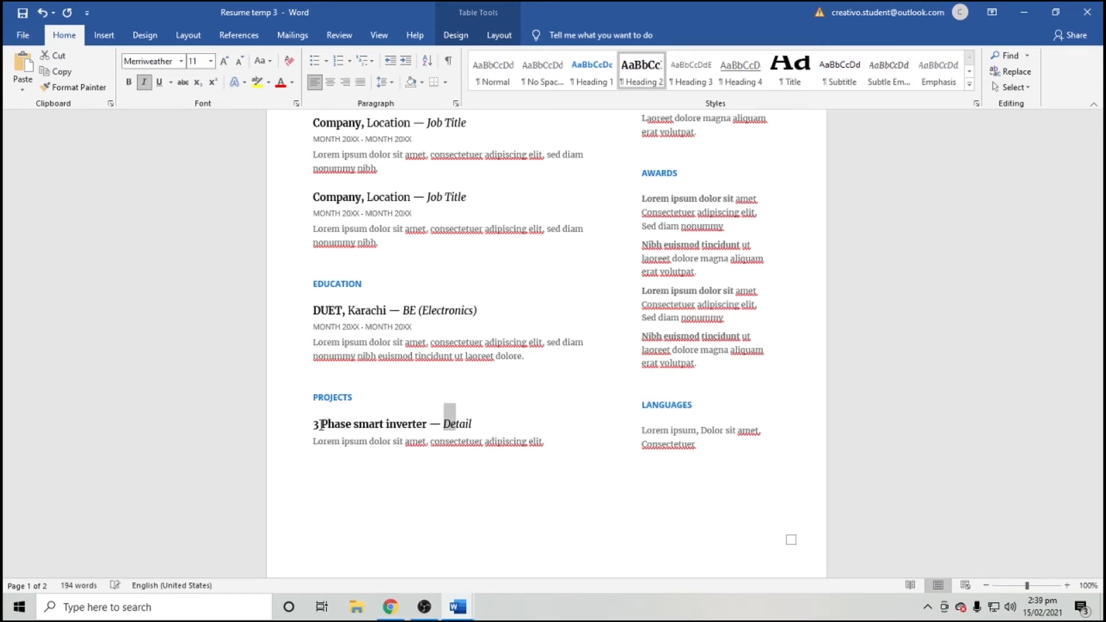
type("Fi")
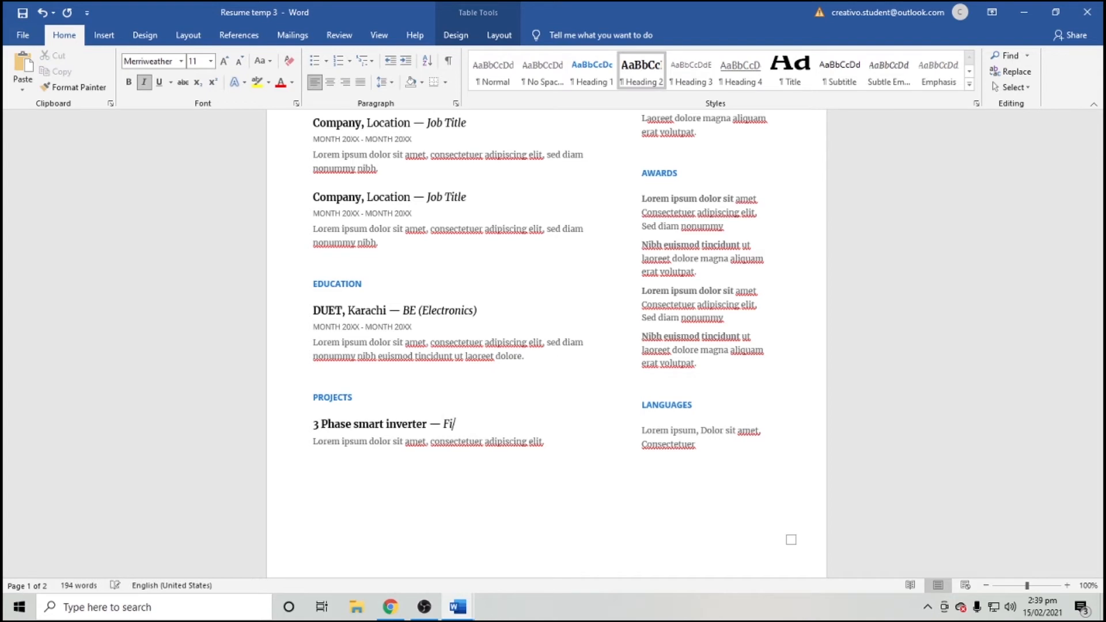
type("nal year projec")
key("Down")
key("ctrl+shift+Left")
key("ctrl+shift+Left")
key("ctrl+shift+Left")
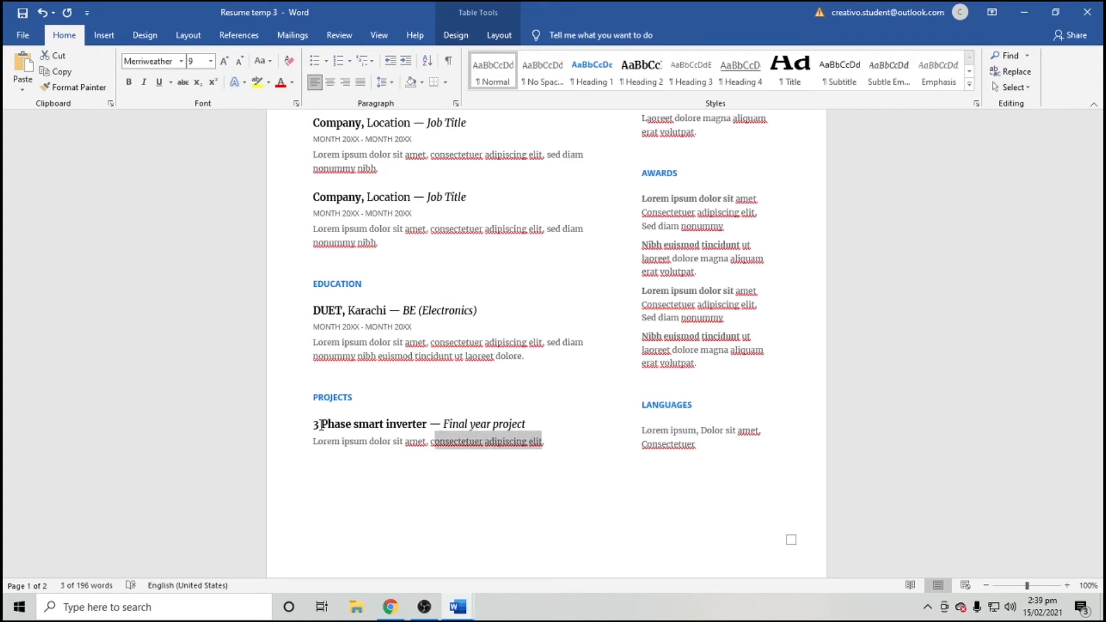
scroll(565, 485, "up", 5)
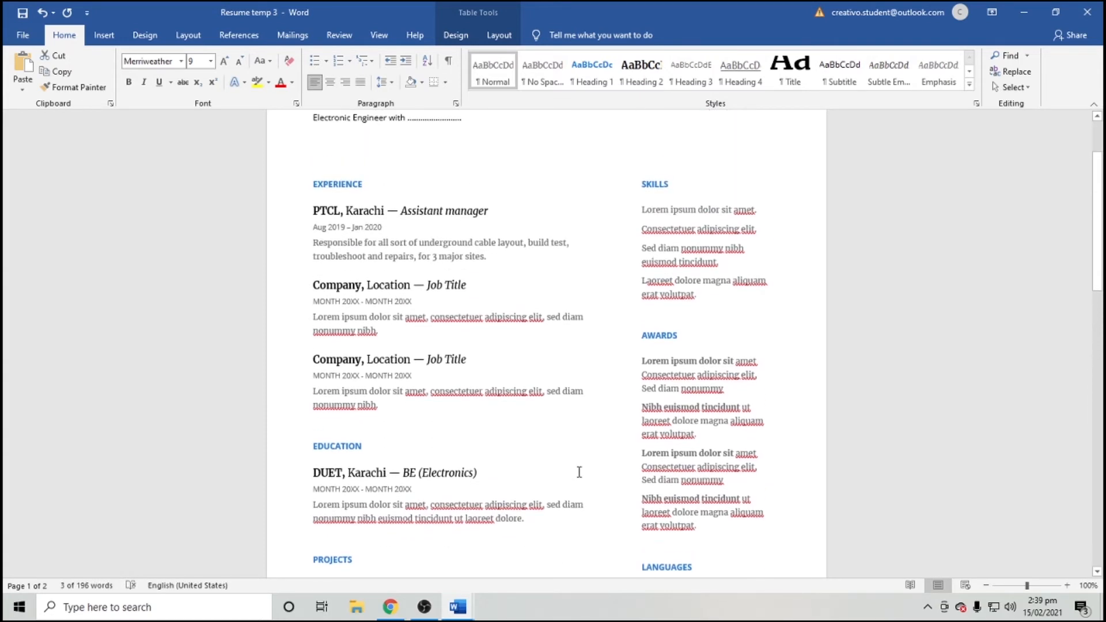
scroll(645, 211, "up", 3)
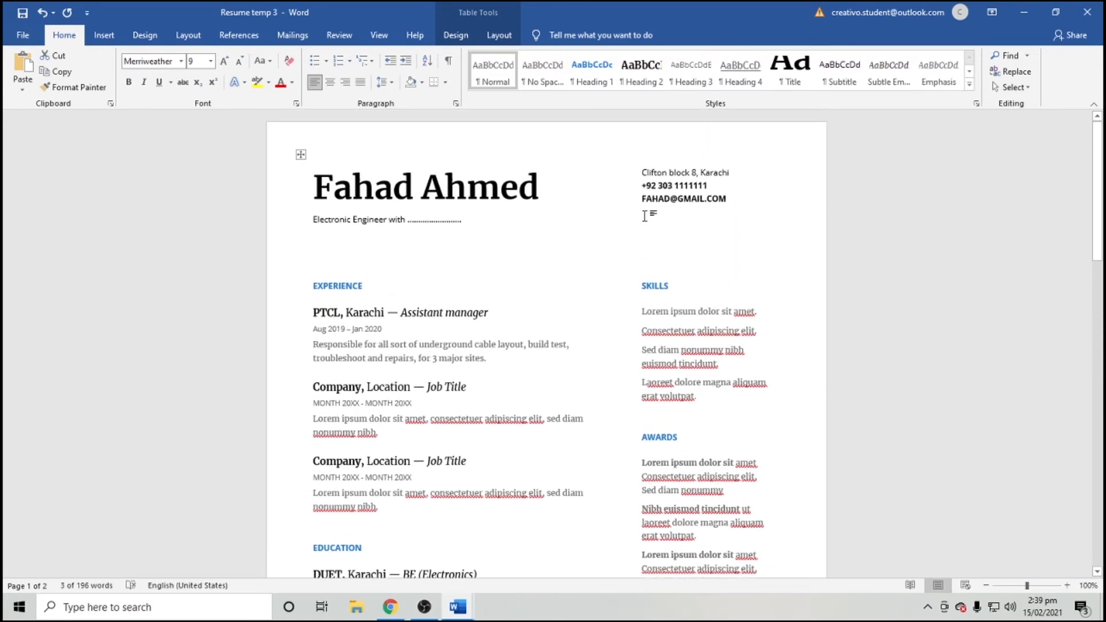
Add a blank line above the contact details and make the first skill 'PCB Designing (Protues, Eagle)'.
left_click(646, 174)
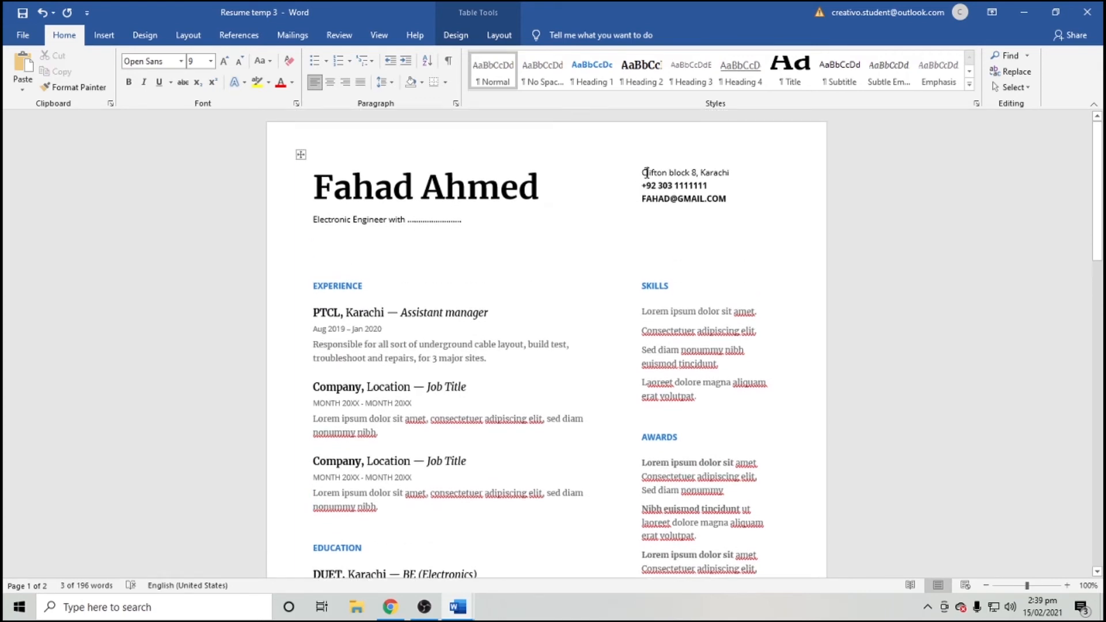
key("Return")
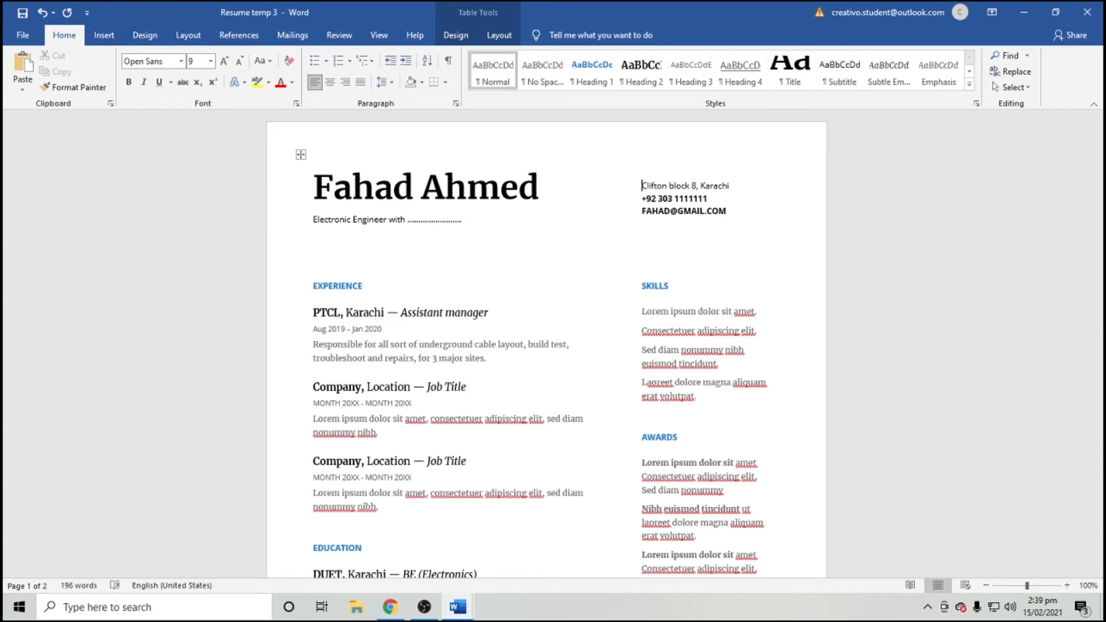
left_click(651, 314)
scroll(649, 314, "down", 1)
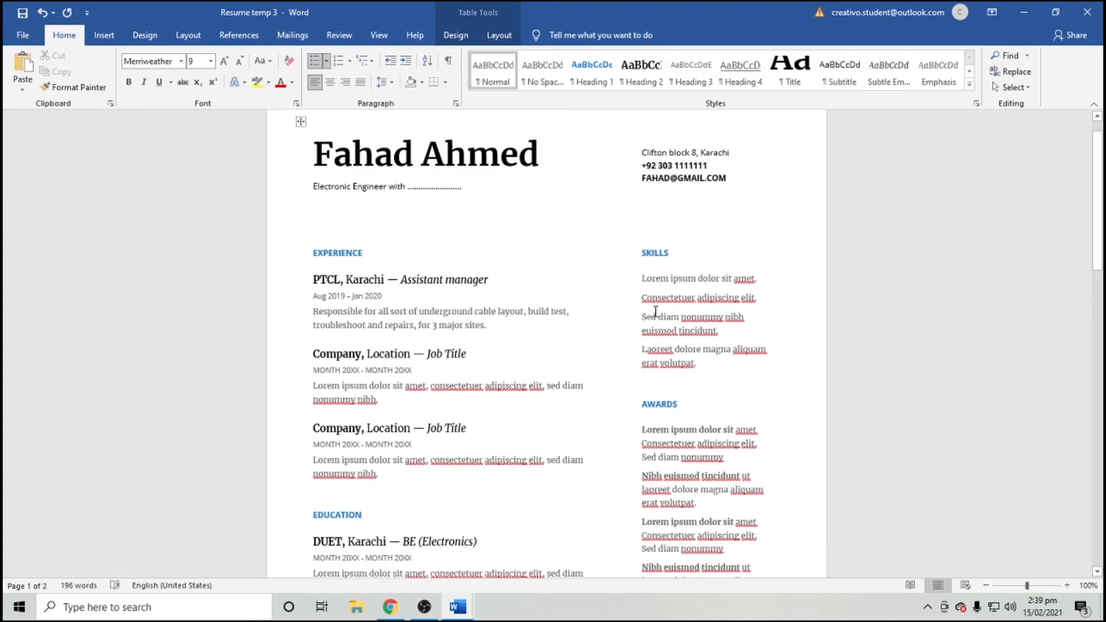
left_click_drag(658, 280, 757, 277)
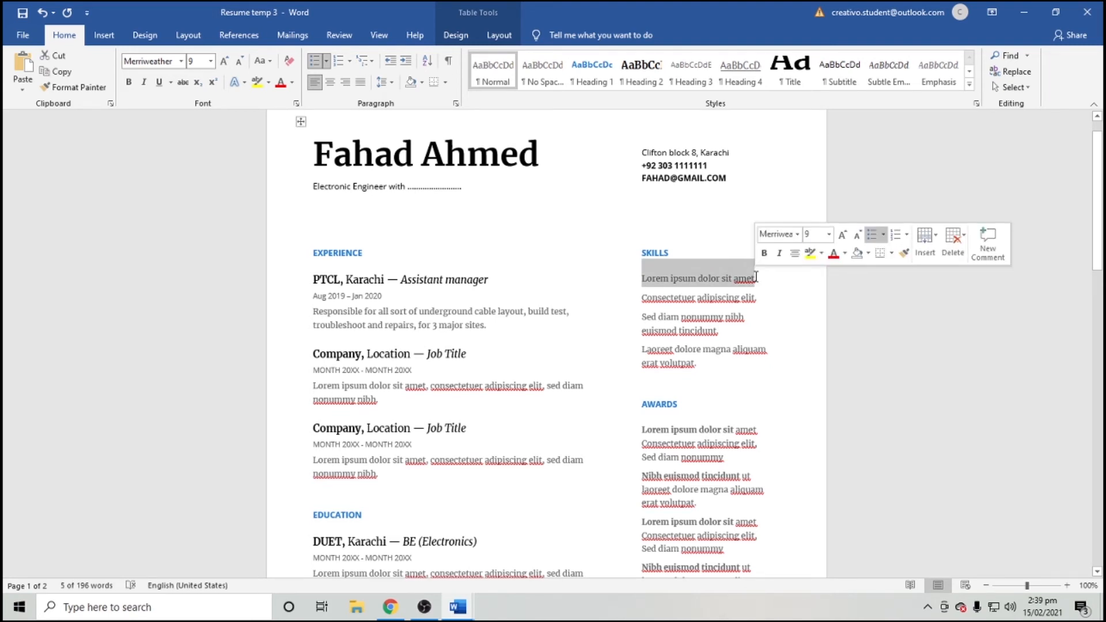
type("PCB Designi")
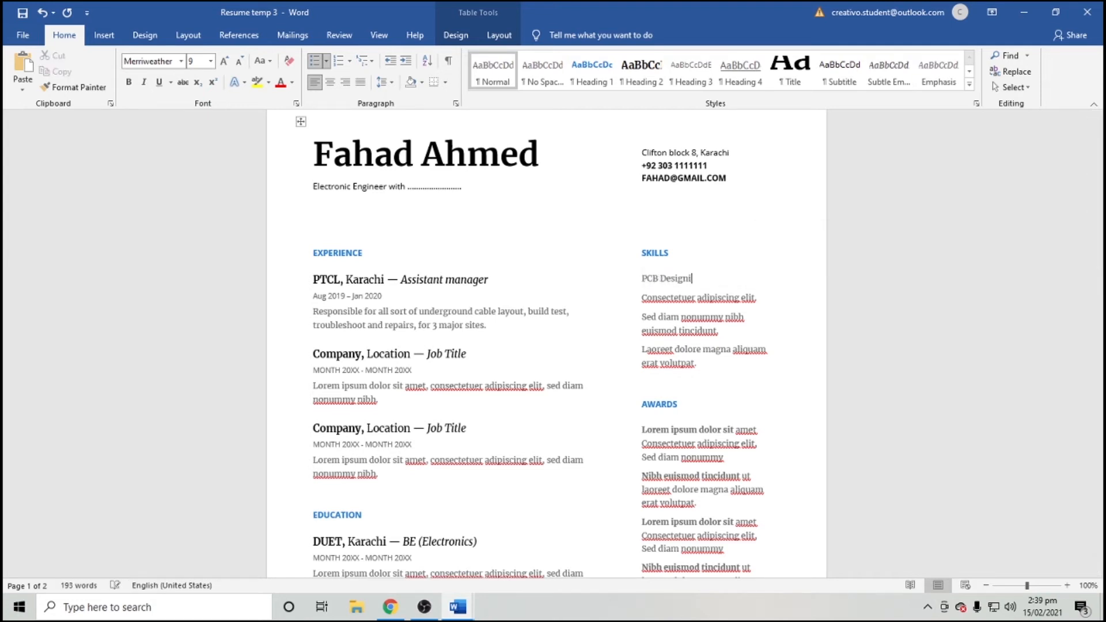
type("ng (Protues, Eagle")
key("Return")
right_click(714, 281)
key("Escape")
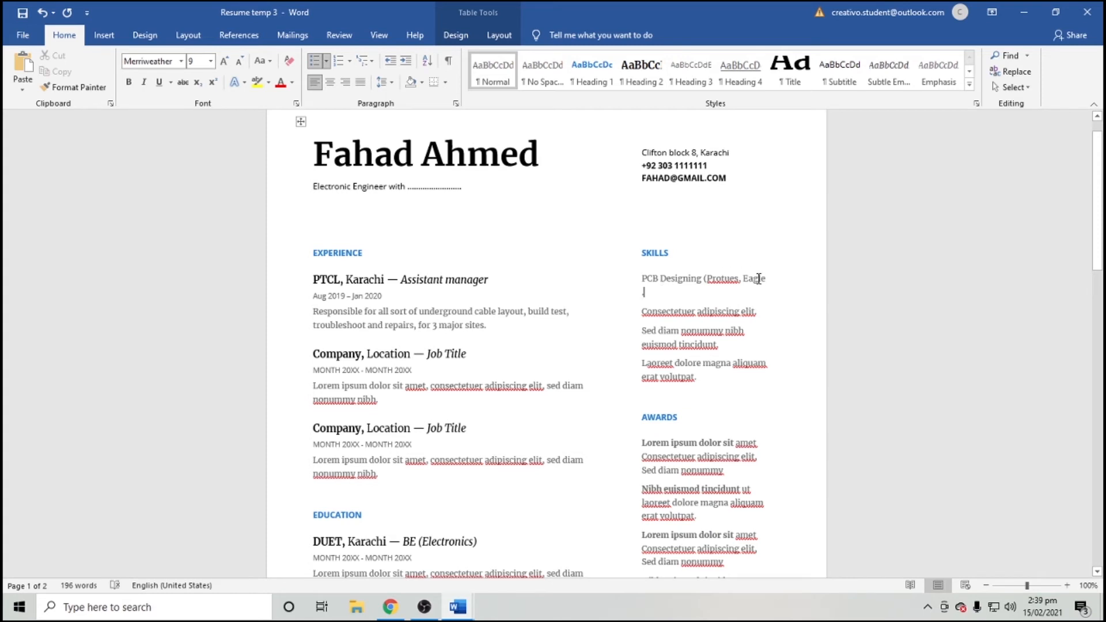
type(")")
key("BackSpace")
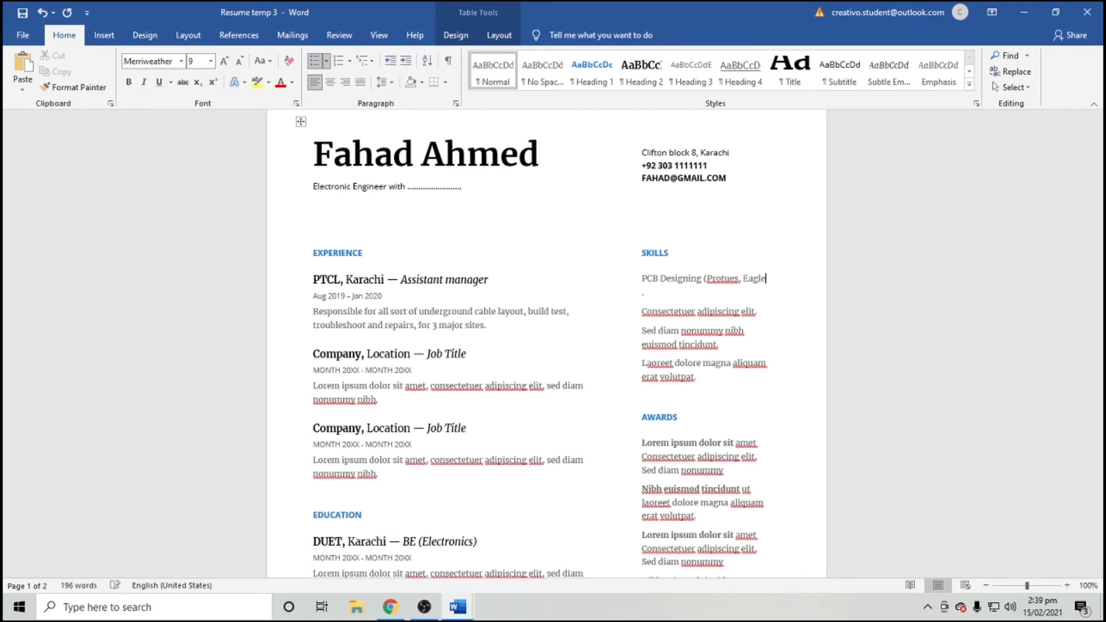
type(")")
Replace the Consectetuer placeholder skill with 'Good experience using micro controllers.'.
key("shift+Right")
key("shift+Right")
key("shift+Right")
key("shift+Right")
key("shift+Right")
key("shift+Right")
key("shift+Right")
key("shift+Right")
key("shift+Right")
key("shift+Right")
key("shift+Right")
key("shift+Right")
key("shift+Right")
key("shift+Right")
key("shift+Right")
key("shift+Right")
key("shift+Right")
key("shift+Right")
key("shift+Right")
key("shift+Right")
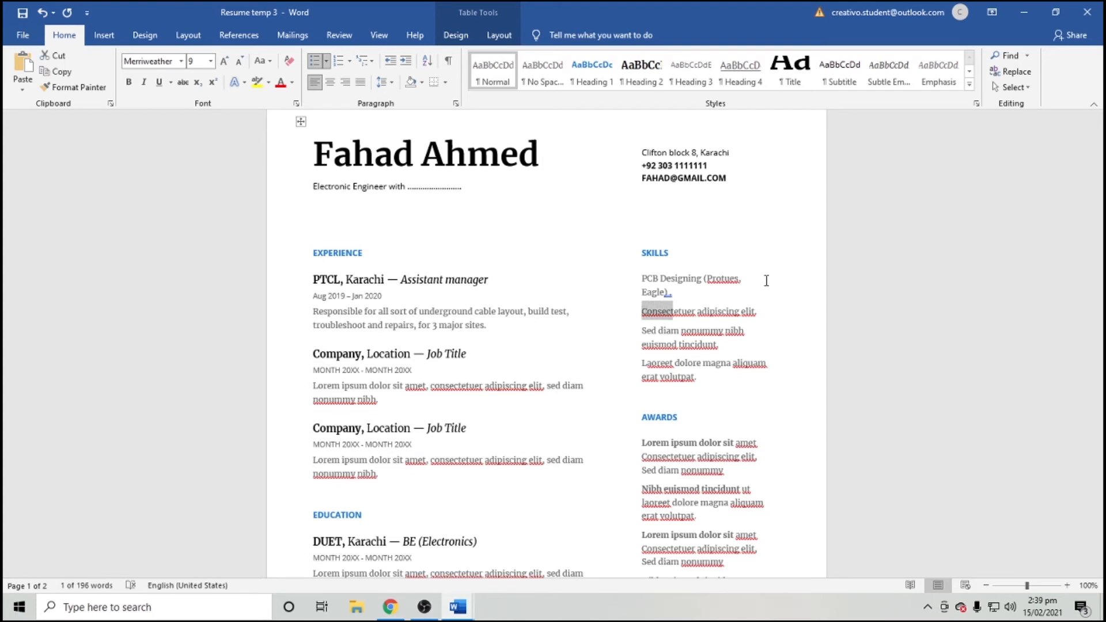
key("Delete")
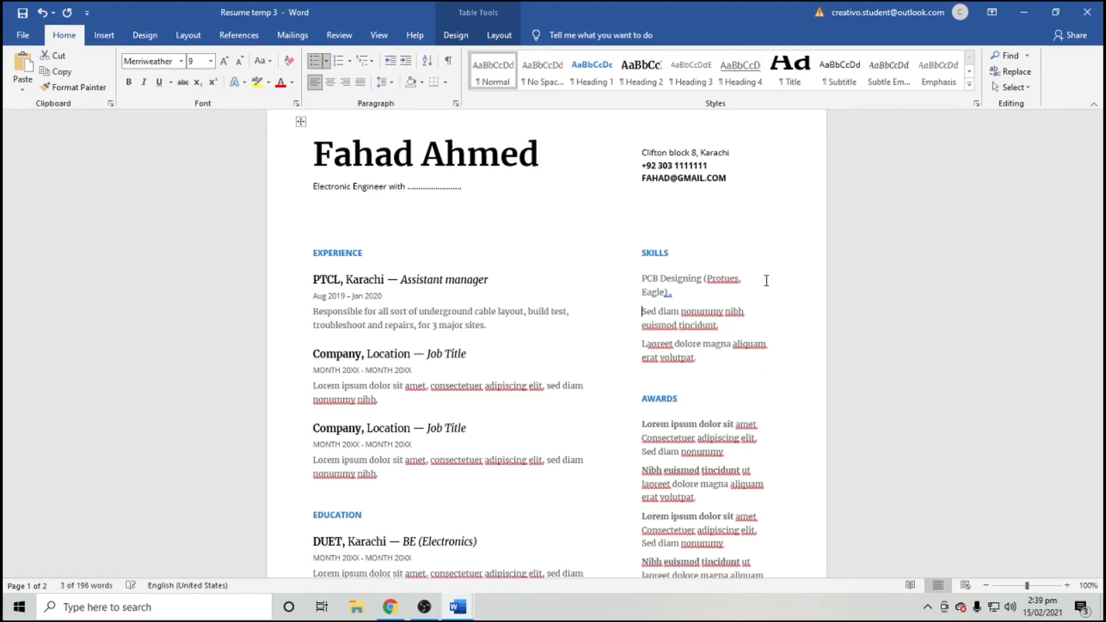
type("Good experience using mic")
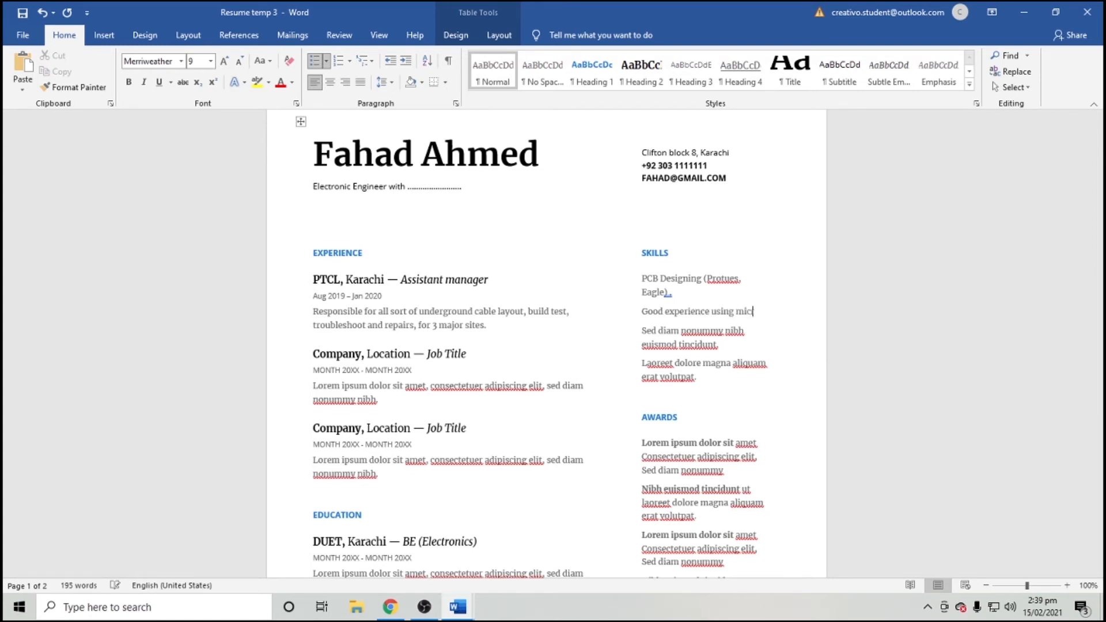
type("ro controllers.")
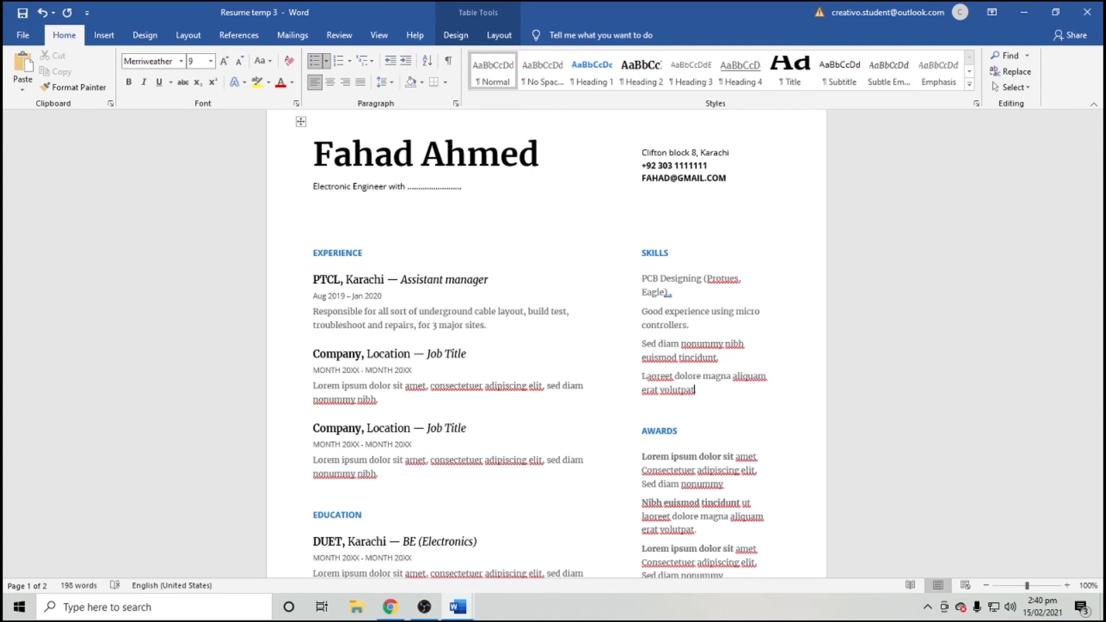
left_click(684, 278)
scroll(684, 278, "down", 3)
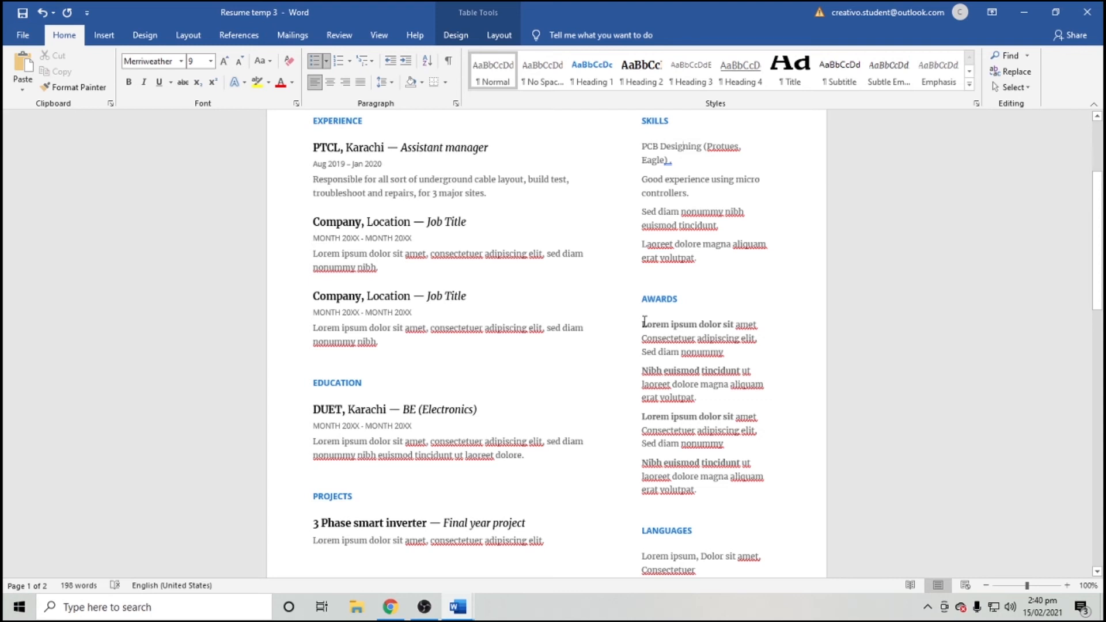
Append ' & CERTIFICATION' in capitals to the AWARDS heading so it reads 'AWARDS & CERTIFICATION'.
left_click(645, 322)
scroll(656, 355, "down", 1)
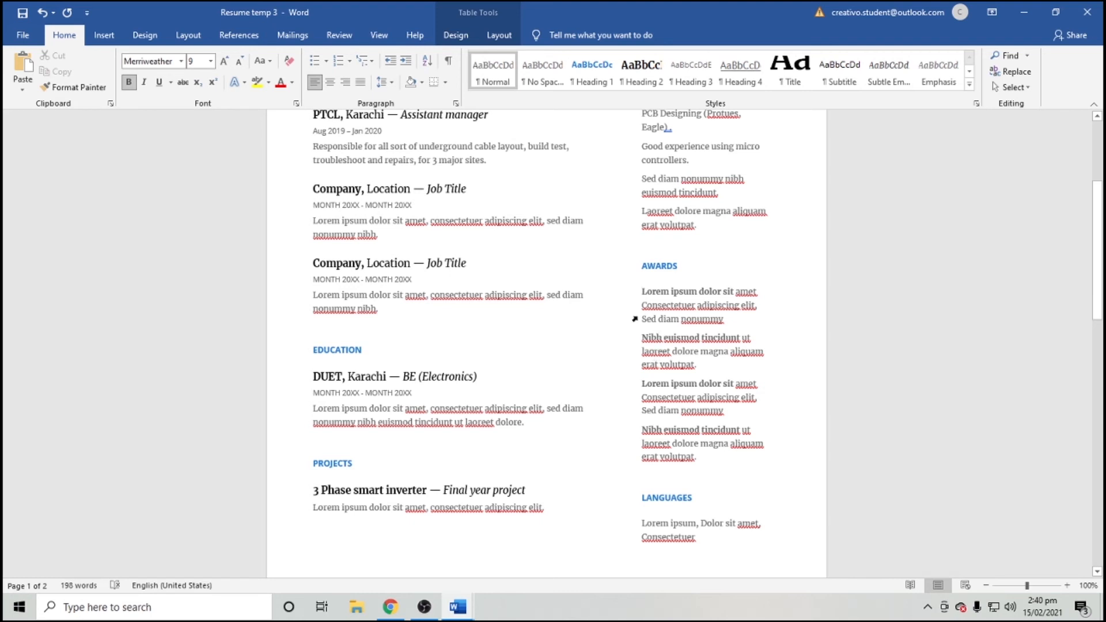
left_click(679, 266)
type("& Certi")
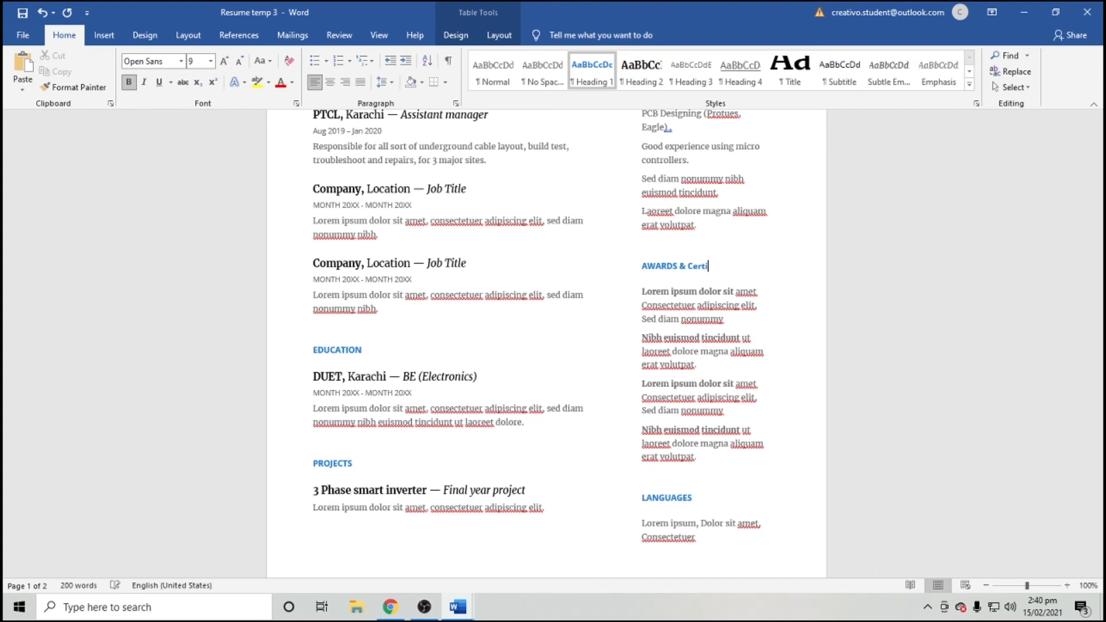
key("BackSpace")
type("ERTIFICATION")
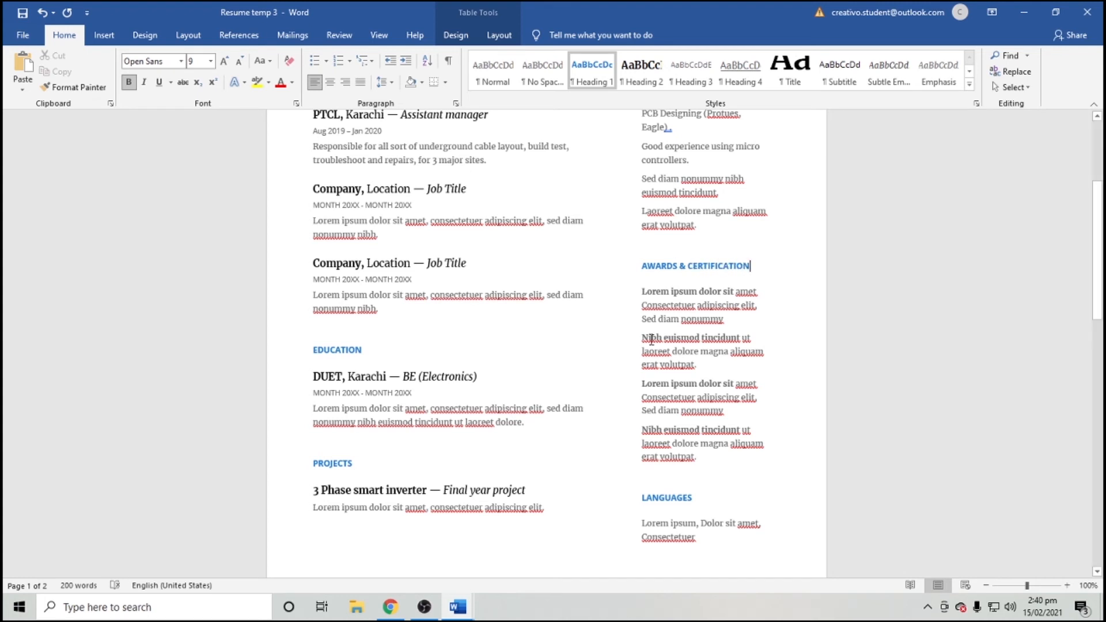
scroll(679, 264, "down", 1)
left_click_drag(697, 471, 632, 465)
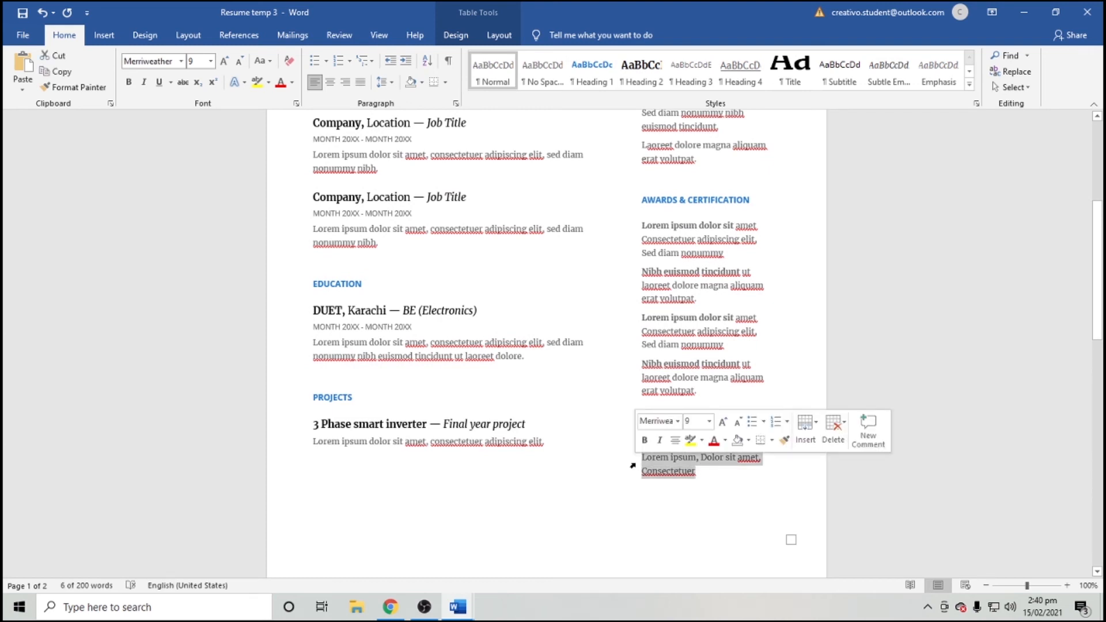
scroll(632, 466, "up", 4)
Retype the contact email address in lowercase with a gmail.com domain, then open the File page.
left_click(466, 190)
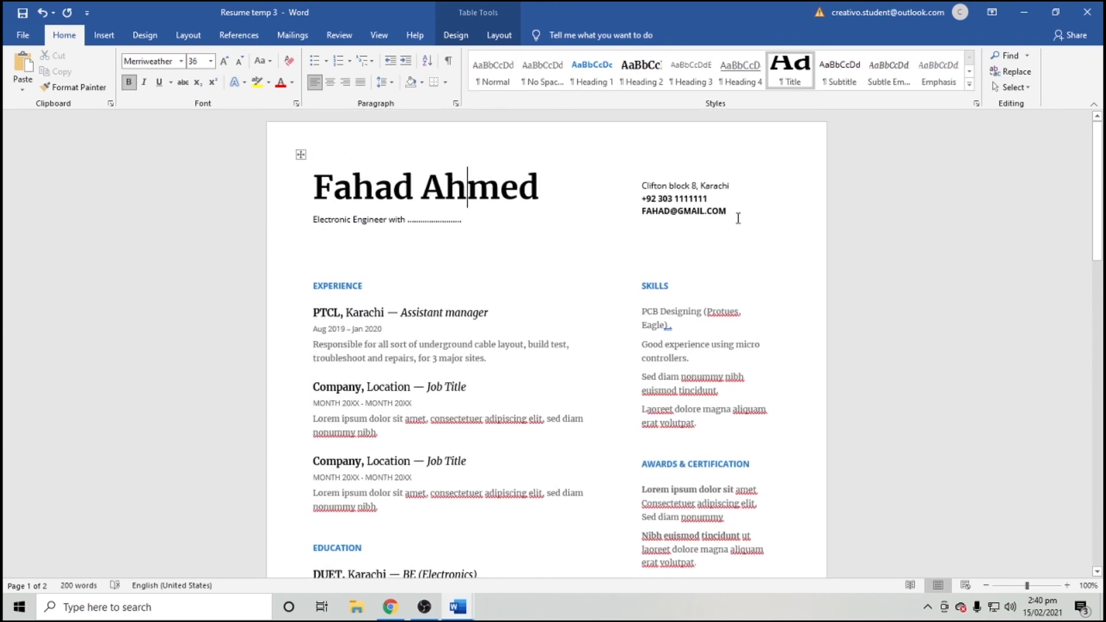
double_click(658, 212)
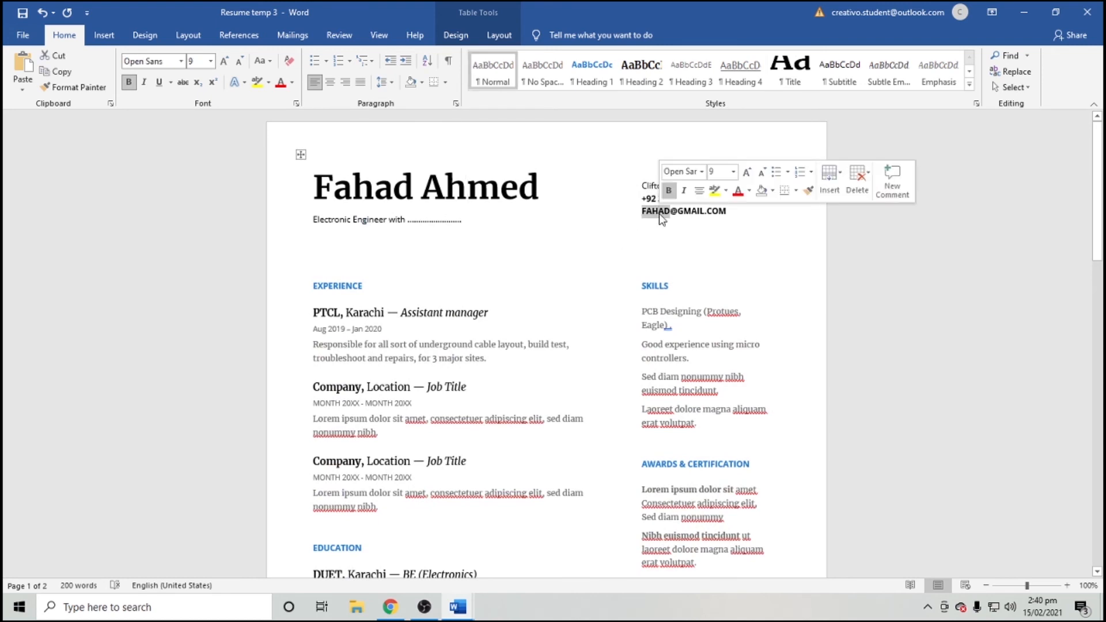
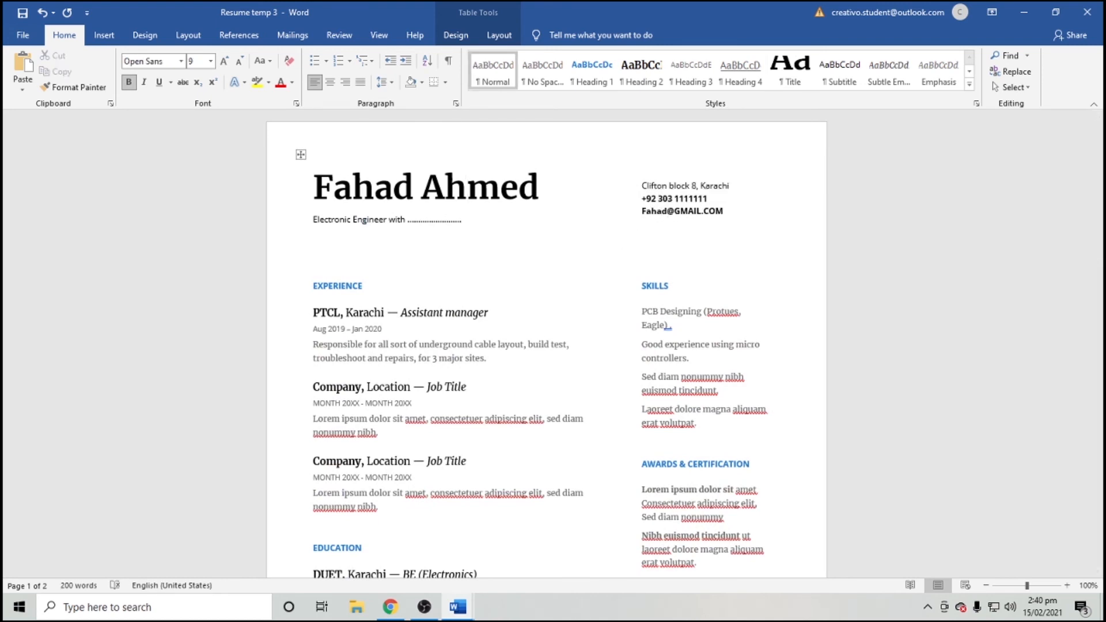
key("Delete")
key("Delete")
key("Delete")
key("Delete")
key("Delete")
key("Delete")
key("Delete")
key("Delete")
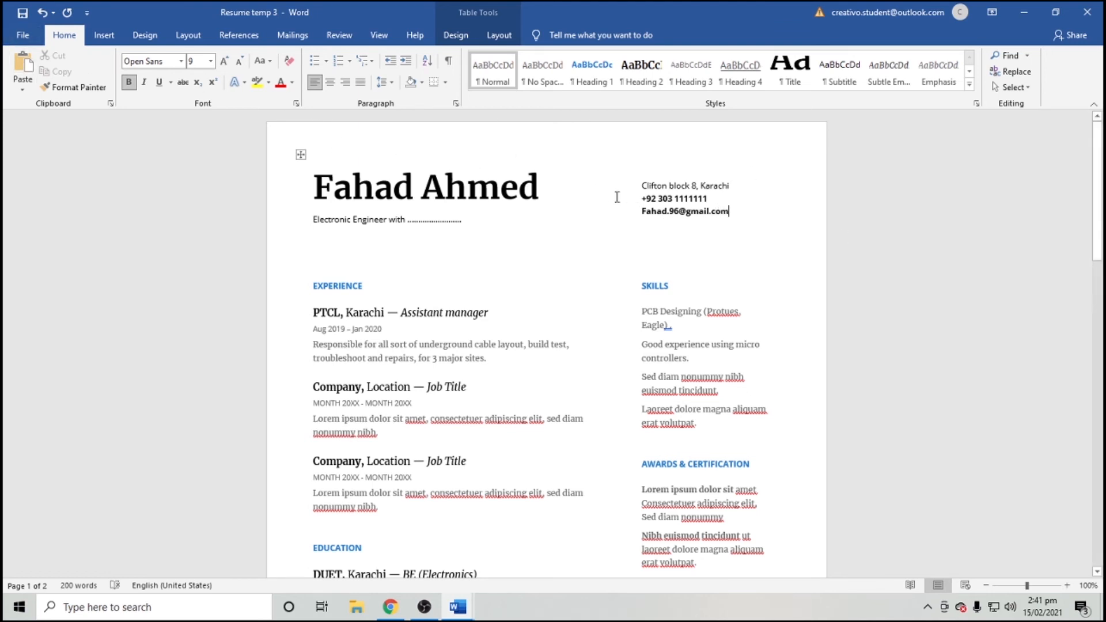
scroll(631, 216, "down", 2)
scroll(634, 230, "down", 3)
scroll(636, 236, "up", 2)
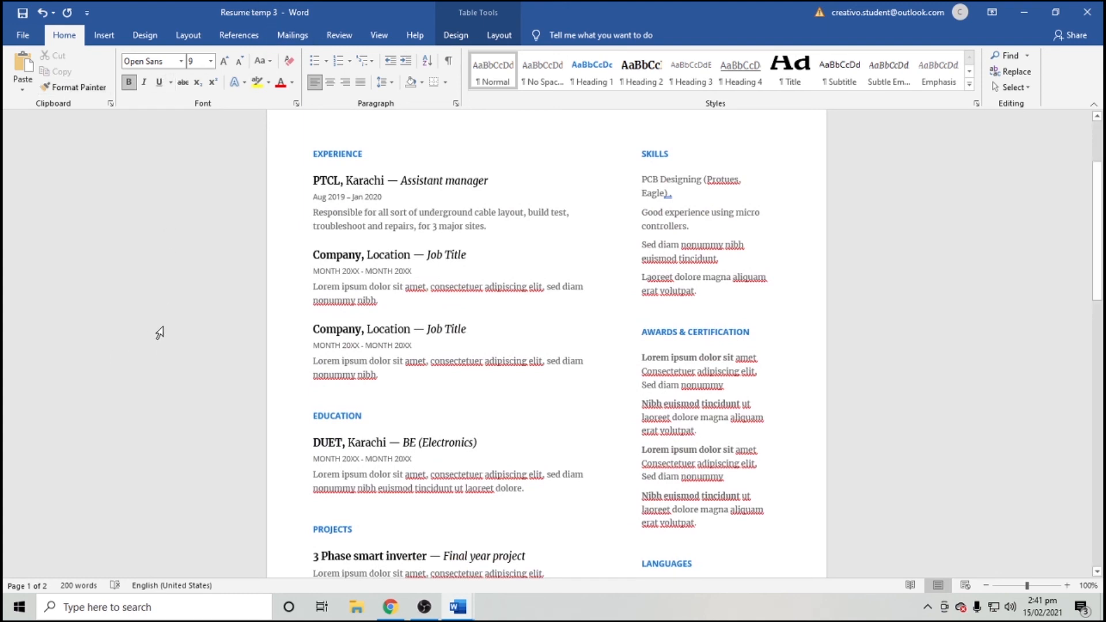
left_click(23, 35)
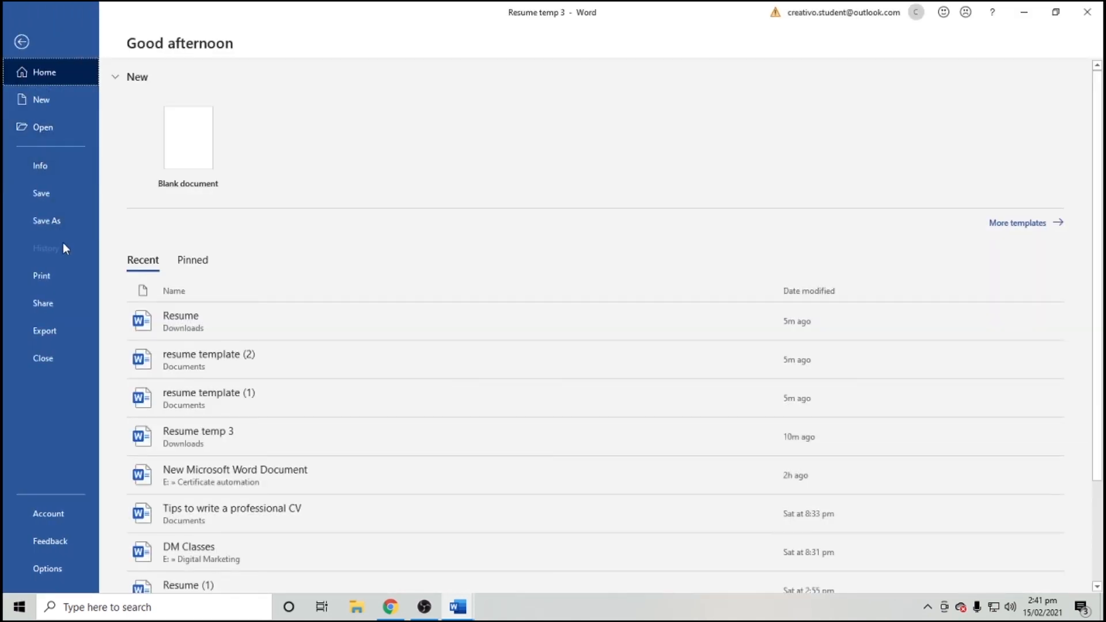
Export the resume as a PDF to the Desktop, named as the owner's CV 2020.
left_click(55, 213)
left_click(170, 265)
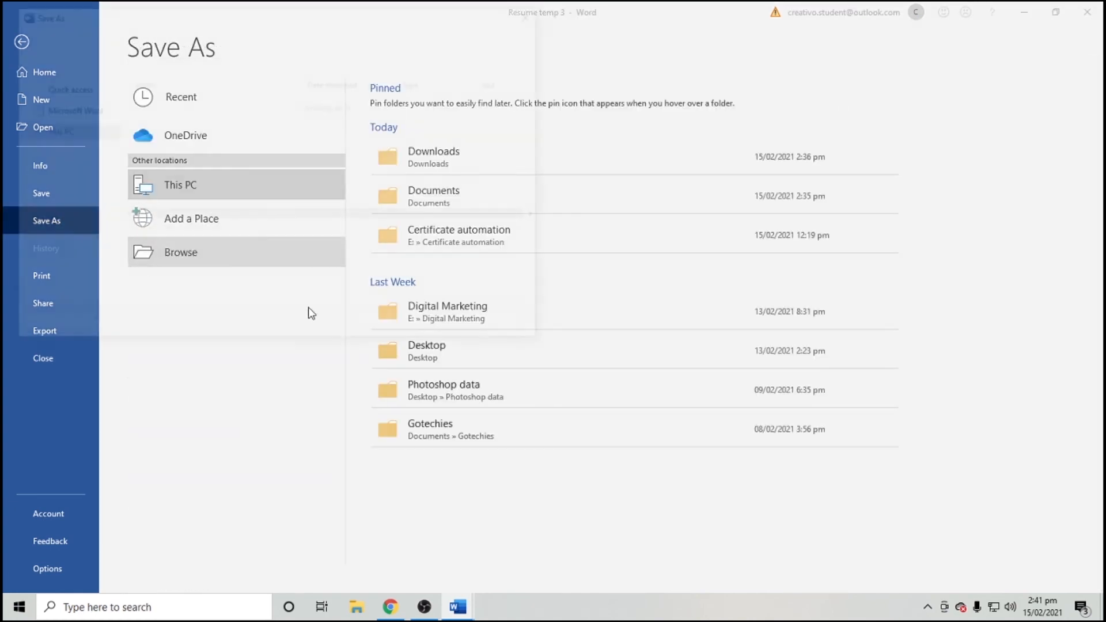
left_click(311, 255)
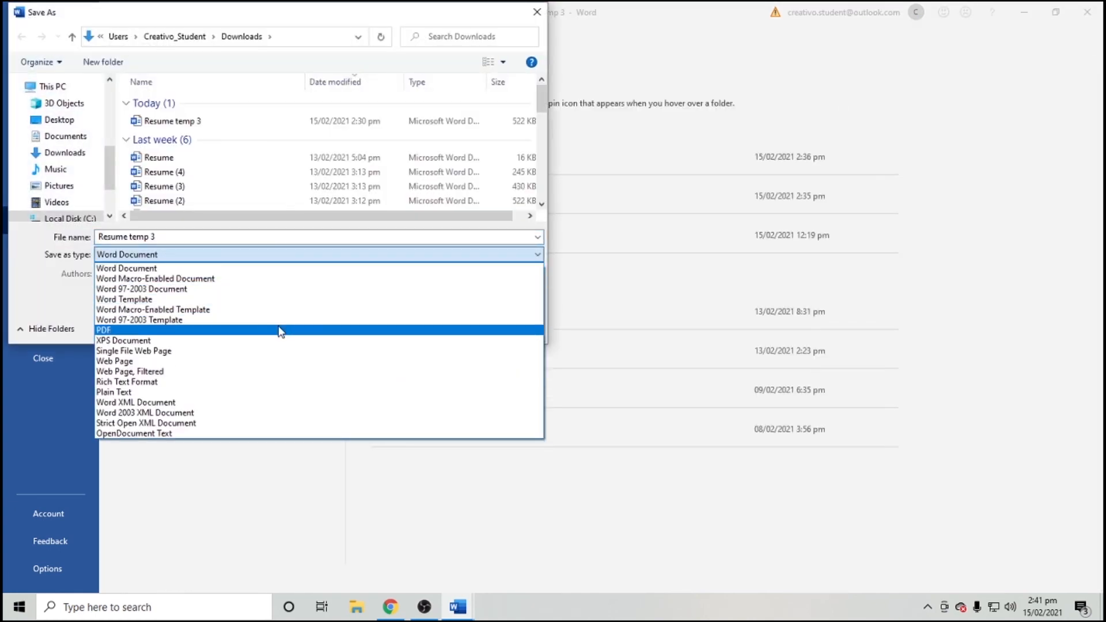
left_click(280, 330)
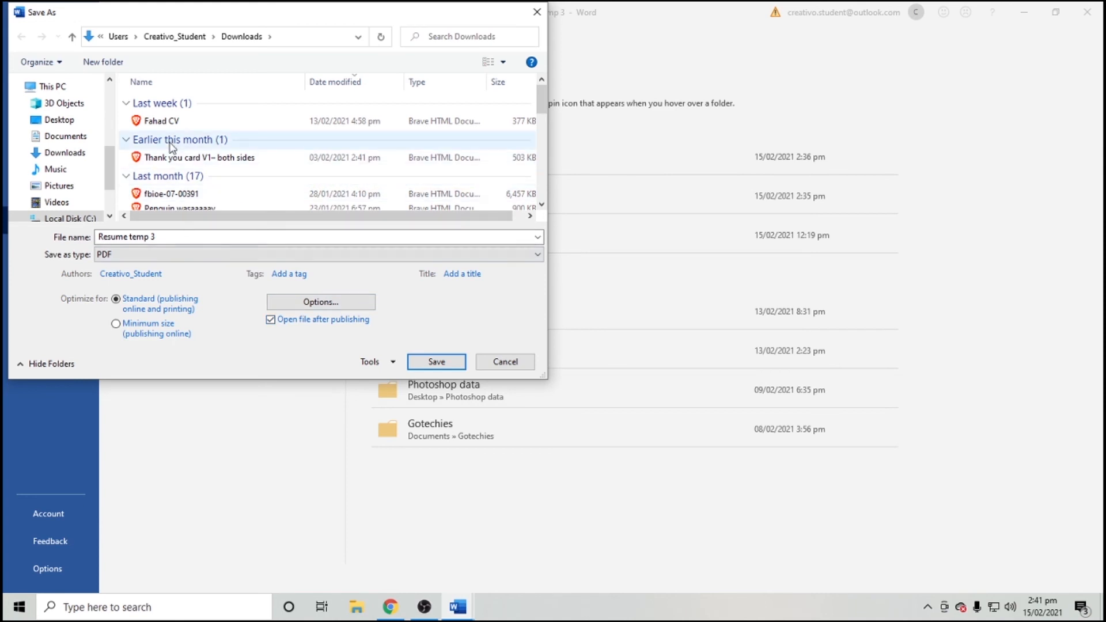
left_click(68, 142)
left_click(60, 120)
left_click(191, 243)
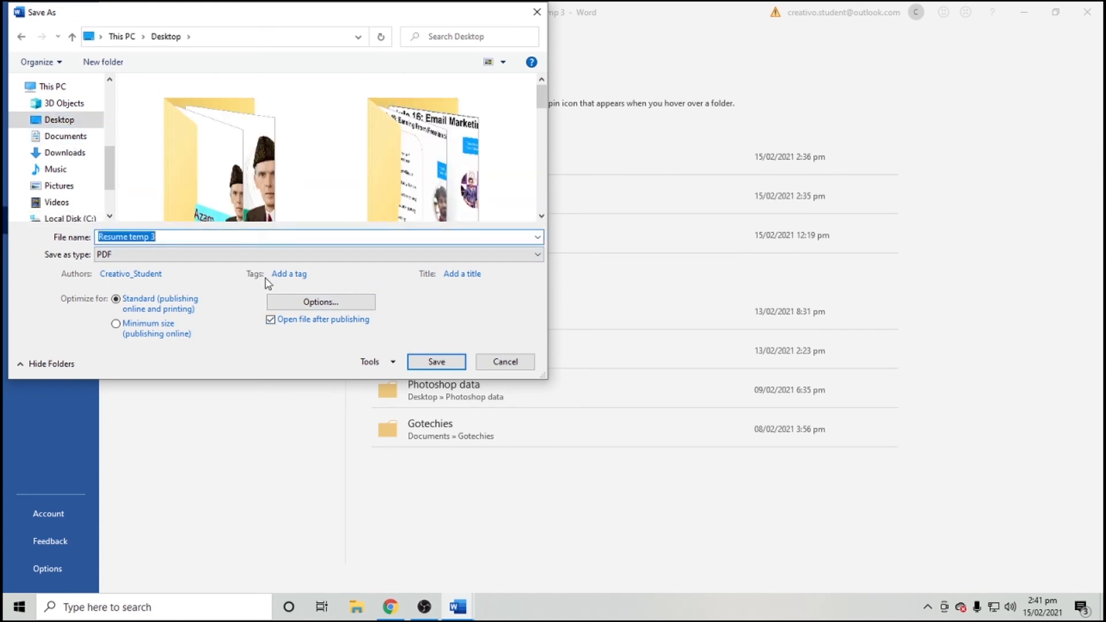
key("BackSpace")
type("Fahad")
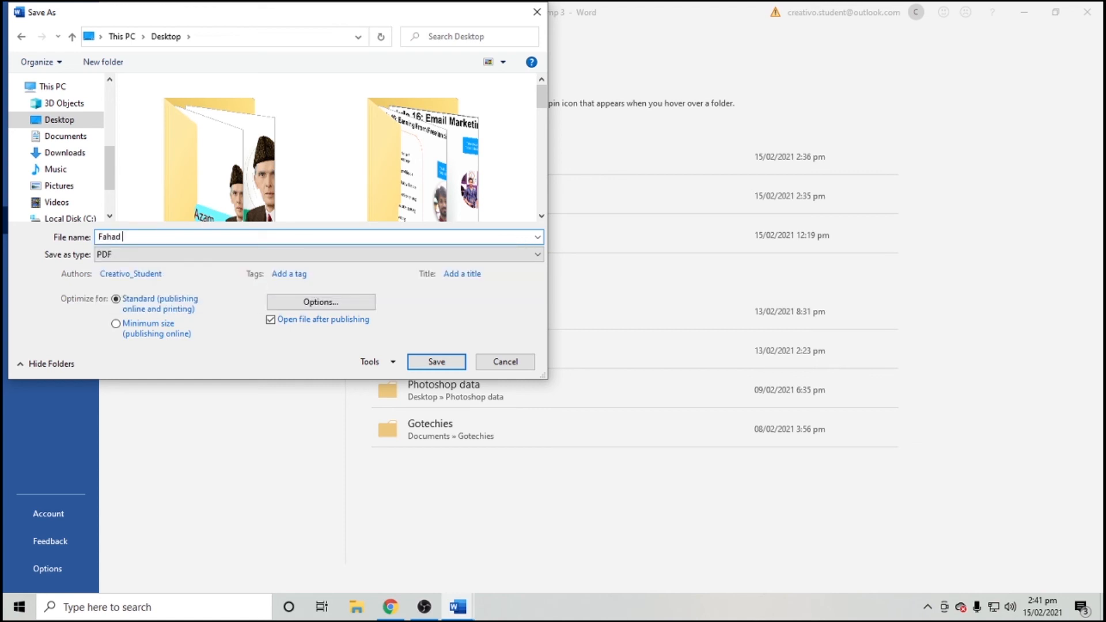
left_click(442, 364)
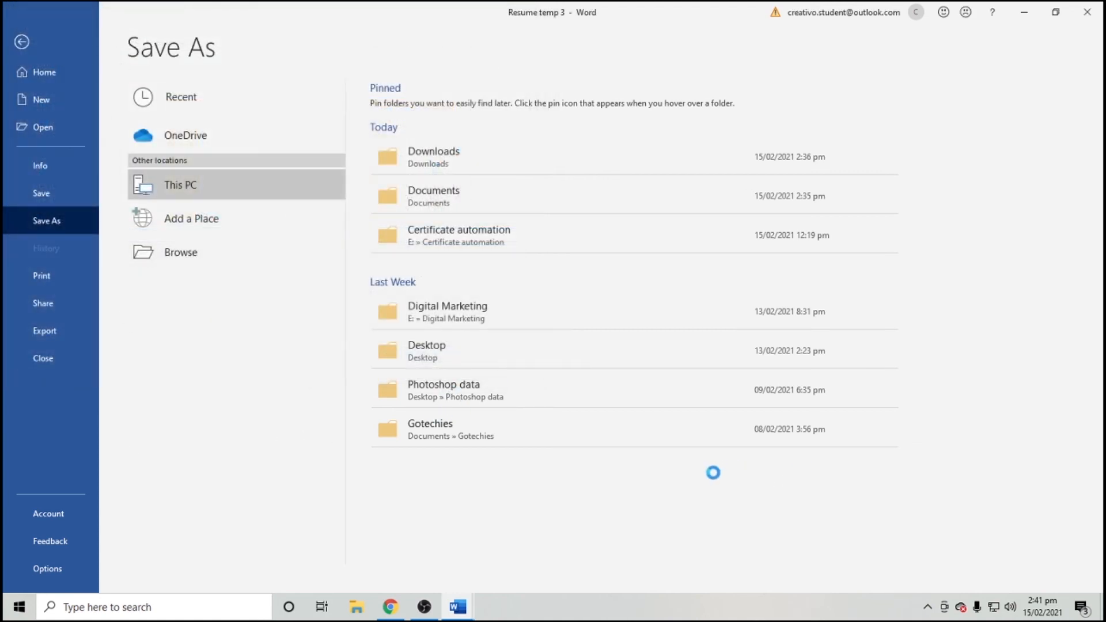
key("super+d")
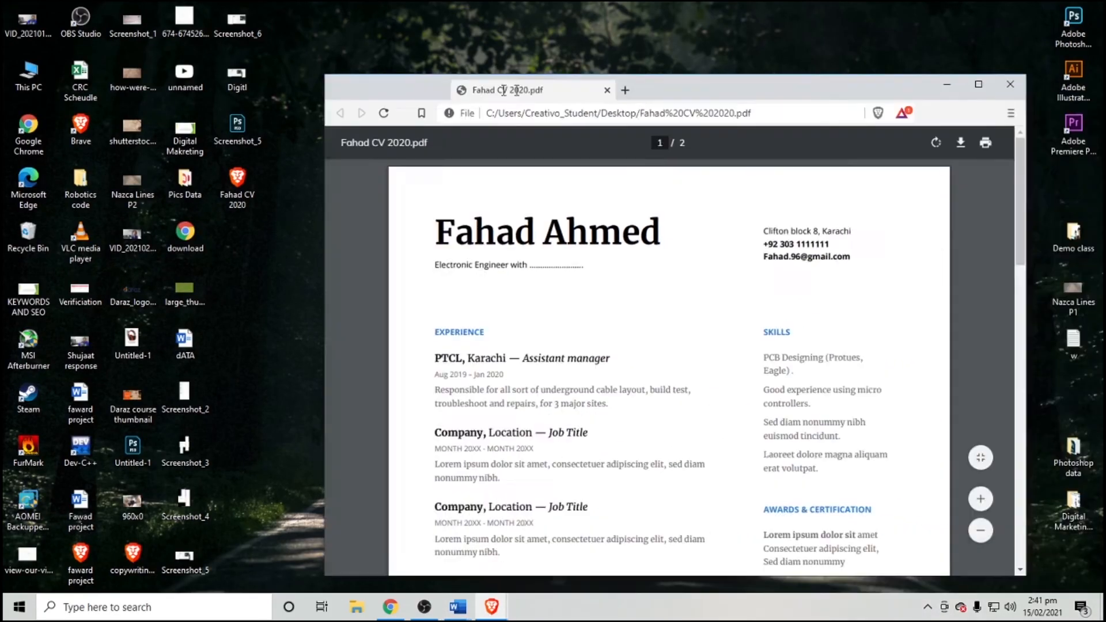
Maximize the resume PDF in Brave and scroll through both of its pages.
left_click_drag(533, 89, 435, 69)
double_click(458, 72)
scroll(599, 198, "down", 5)
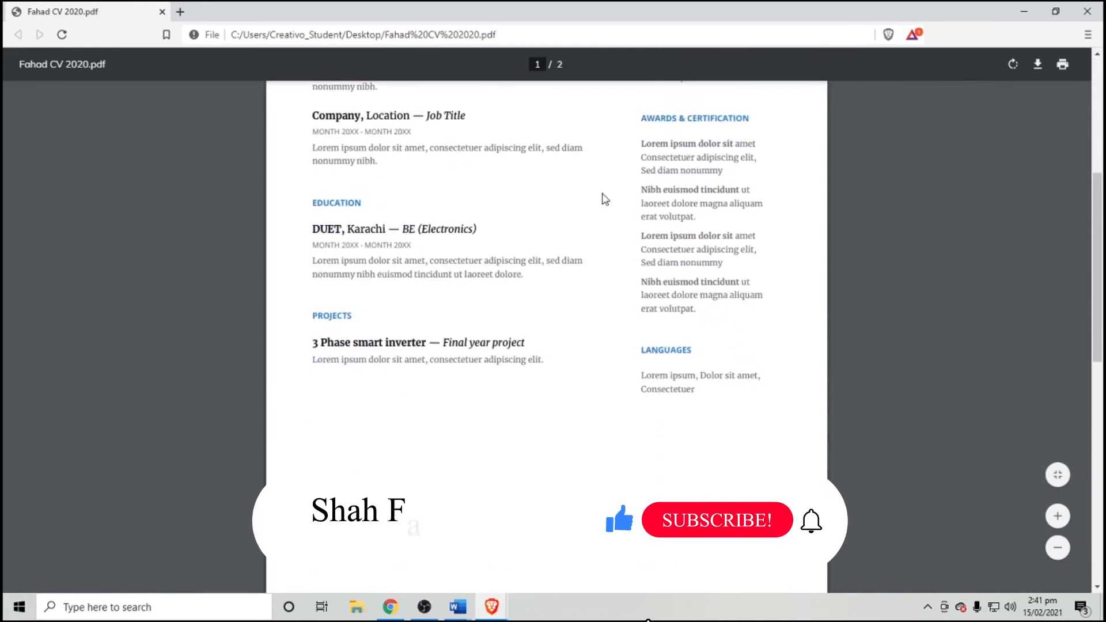
scroll(600, 198, "up", 6)
scroll(605, 197, "down", 10)
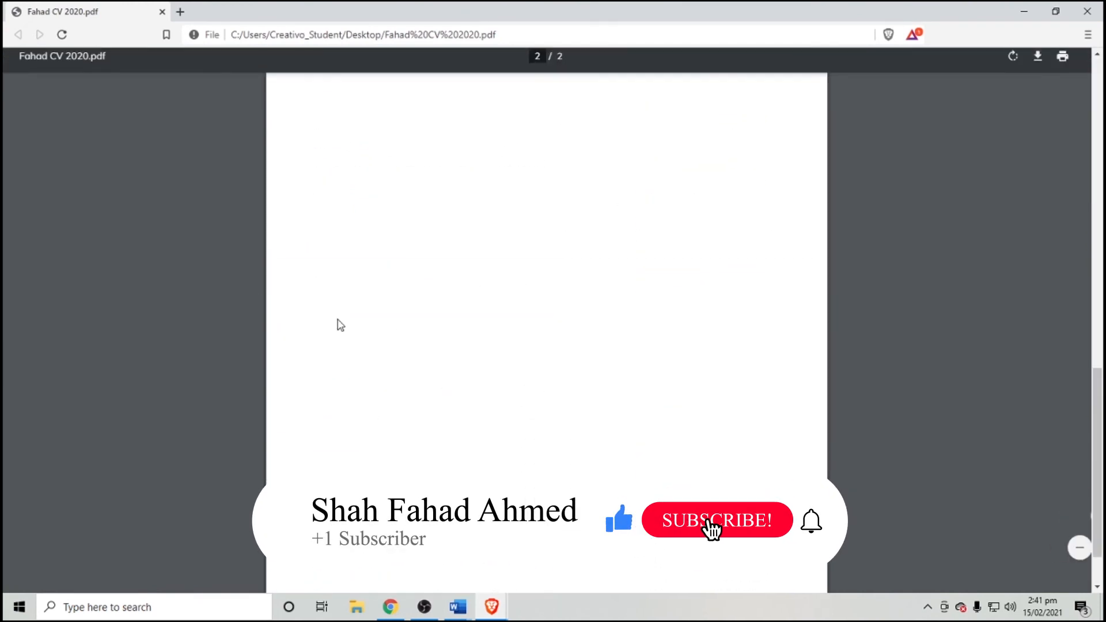
scroll(434, 328, "up", 10)
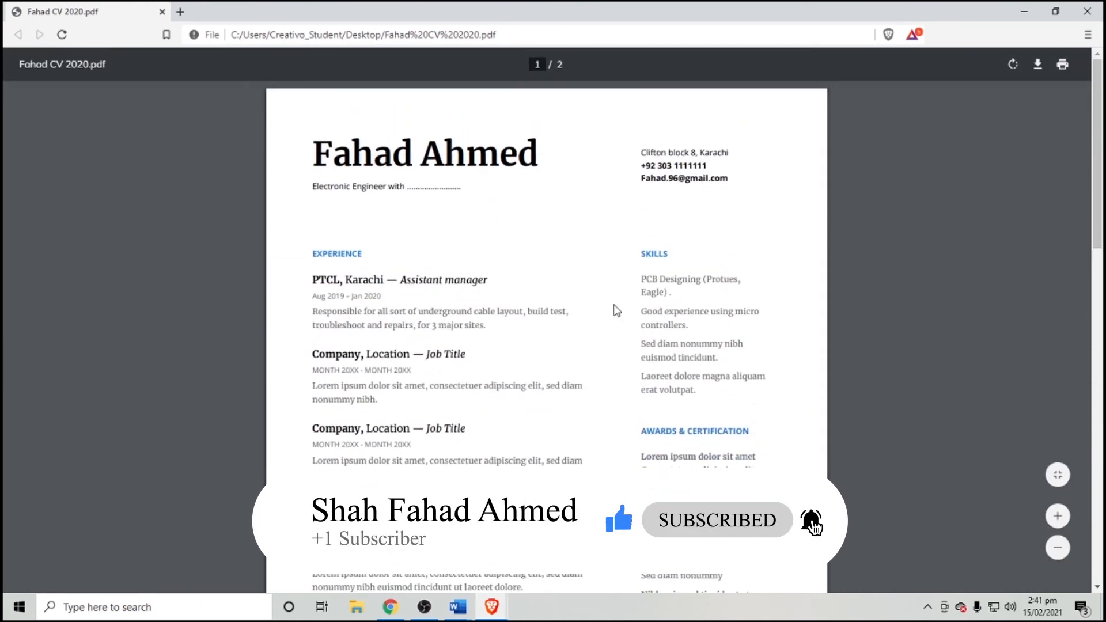
scroll(616, 314, "down", 4)
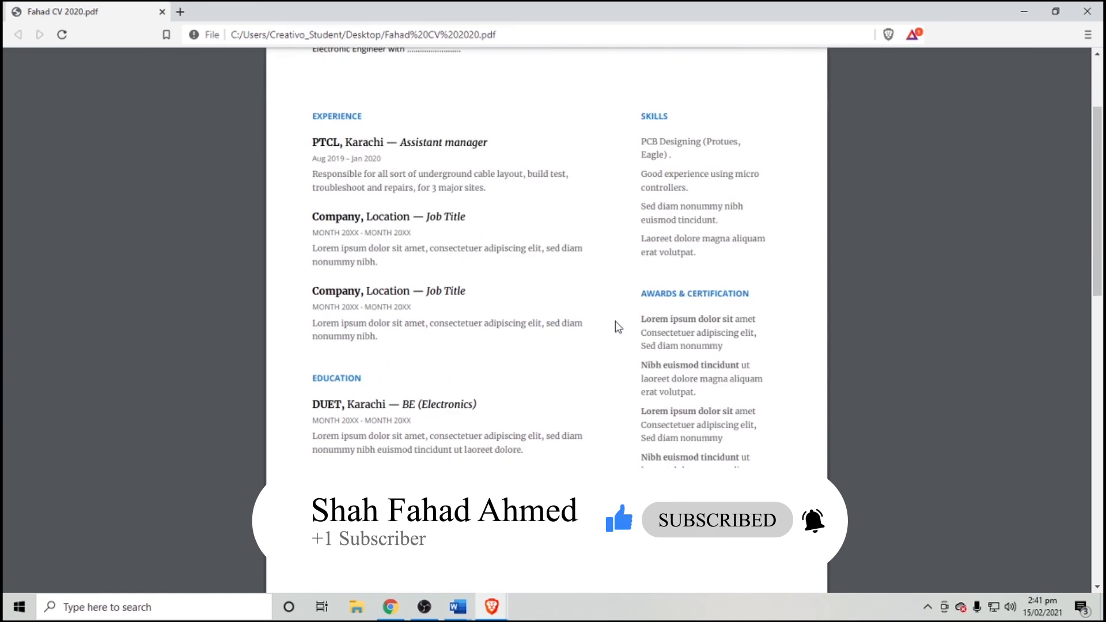
Close Brave and refresh the desktop.
left_click(1087, 11)
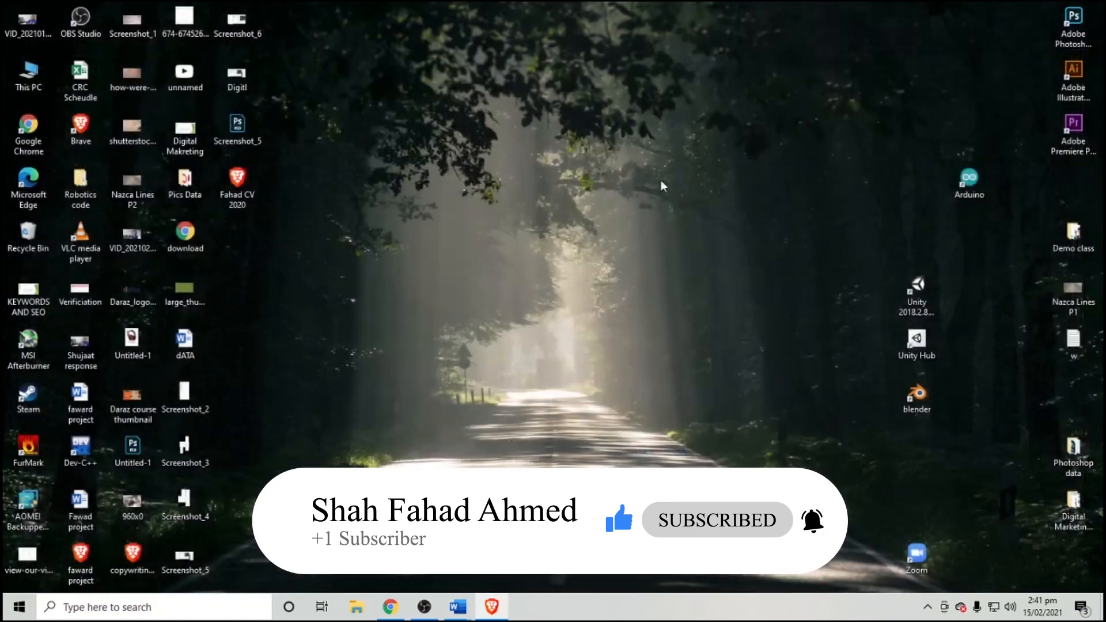
right_click(583, 227)
left_click(611, 266)
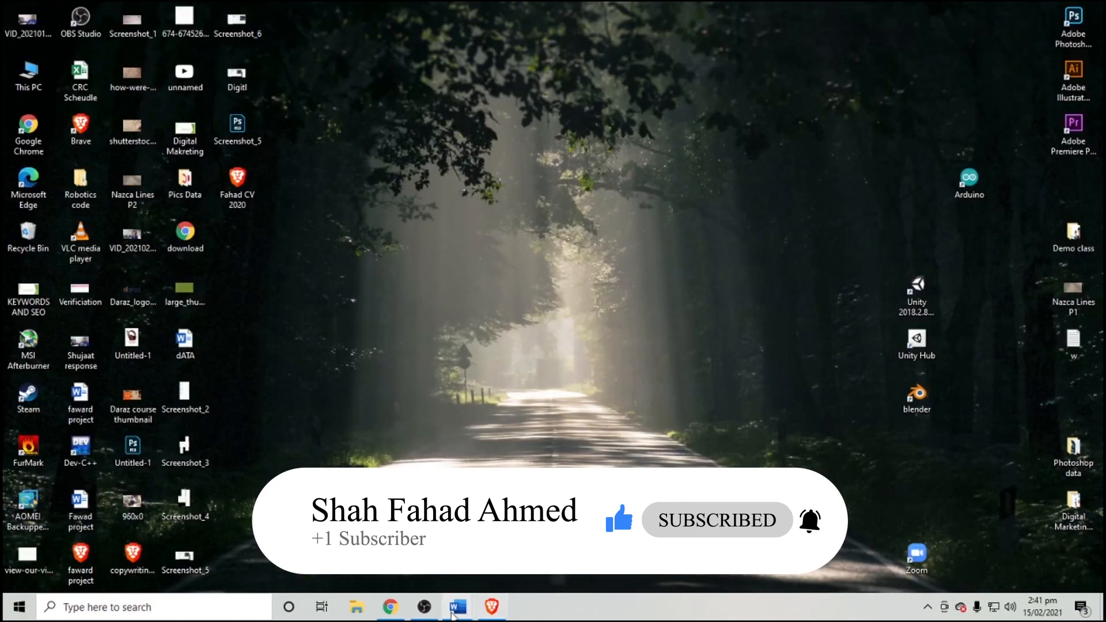